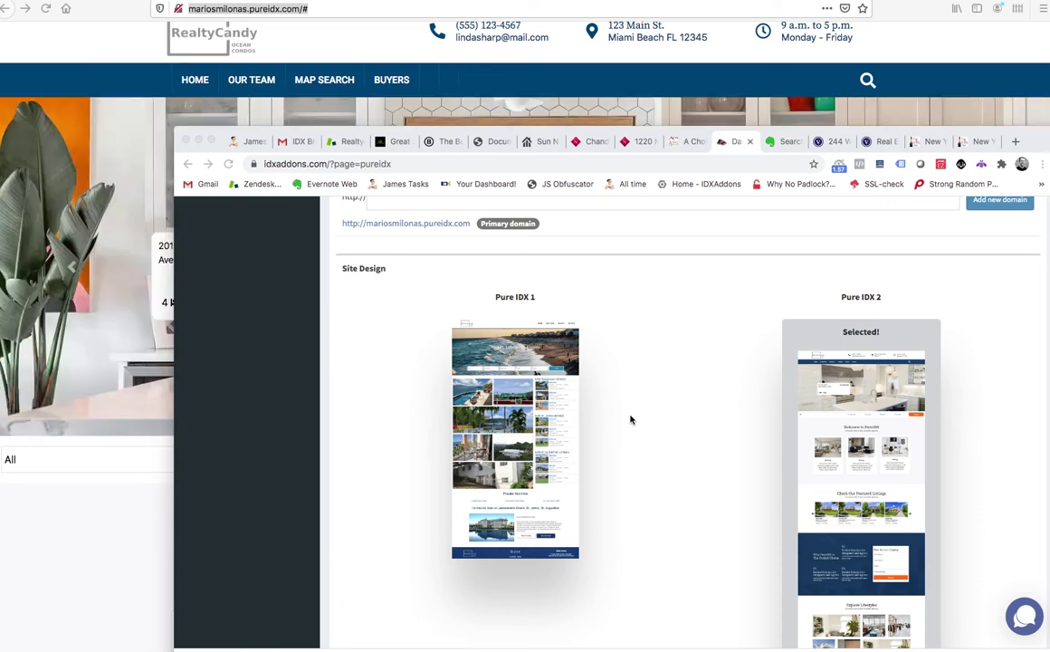
Step: Open the My Site settings and look over the live Miami Beach Condos site
scroll(631, 419, "down", 2)
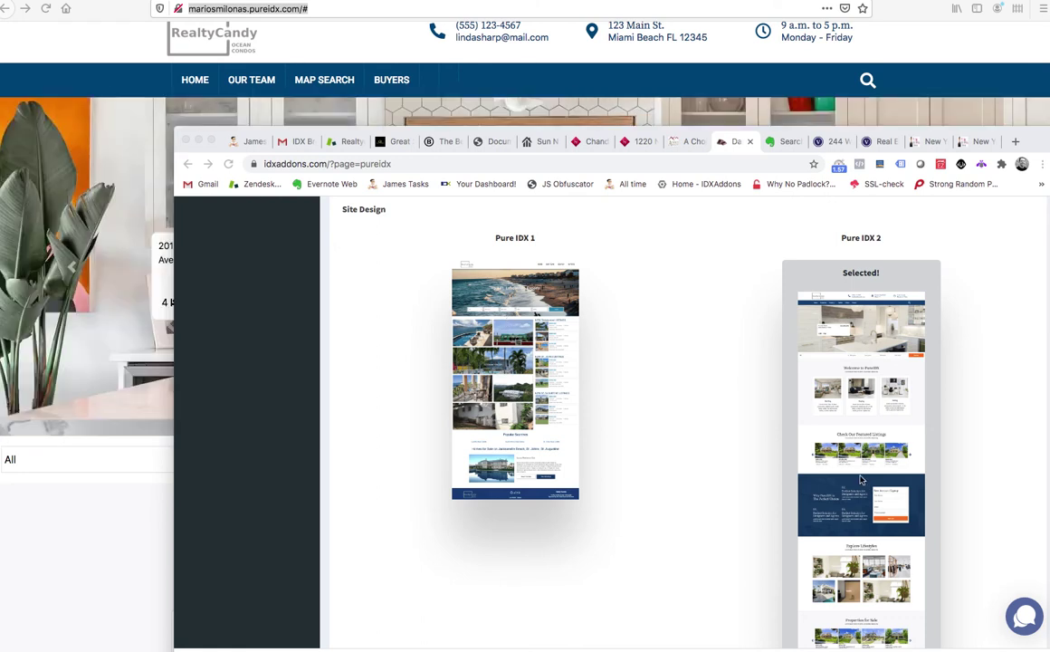
scroll(734, 385, "up", 5)
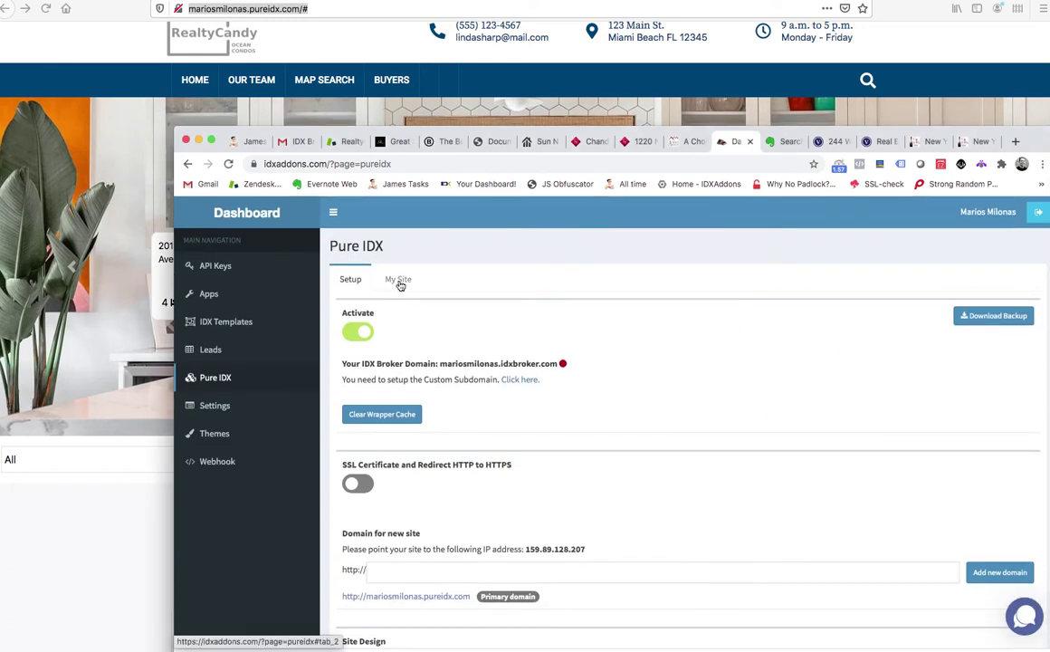
left_click(399, 282)
scroll(255, 407, "down", 1)
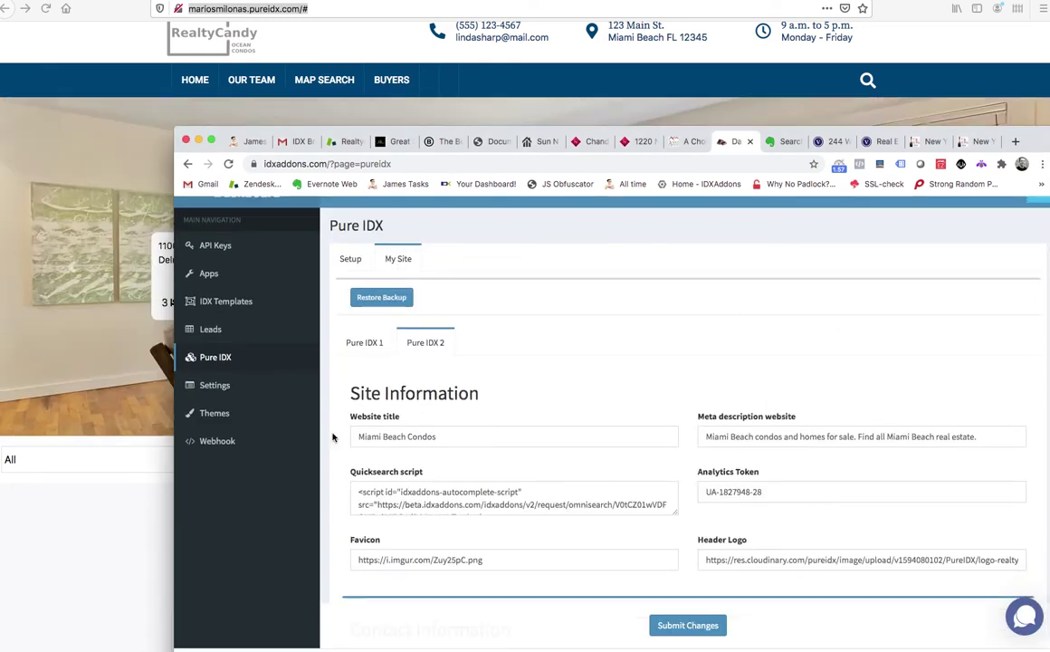
left_click(110, 531)
scroll(281, 487, "up", 1)
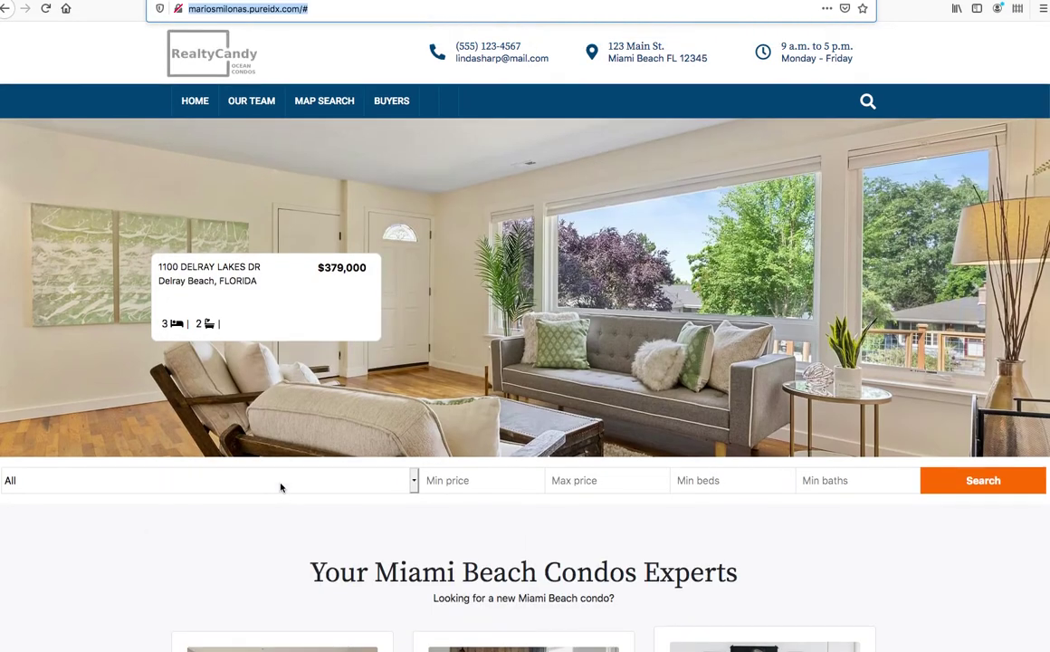
scroll(281, 487, "down", 2)
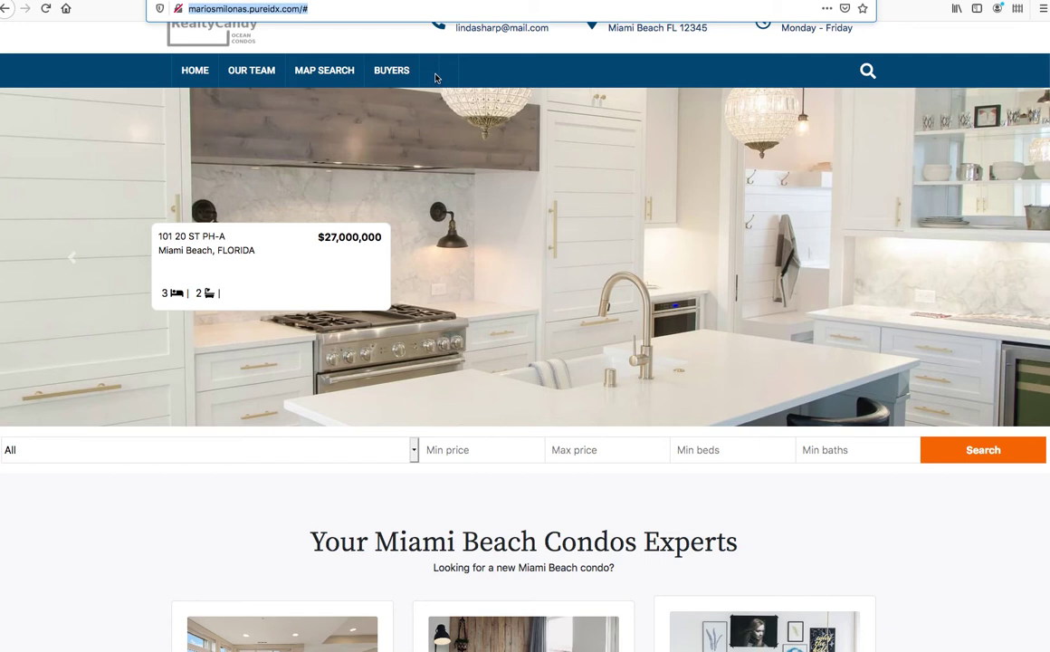
Step: Return to the dashboard and scroll to the header menu items HOME, OUR TEAM, MAP SEARCH and BUYERS
key("super+Tab")
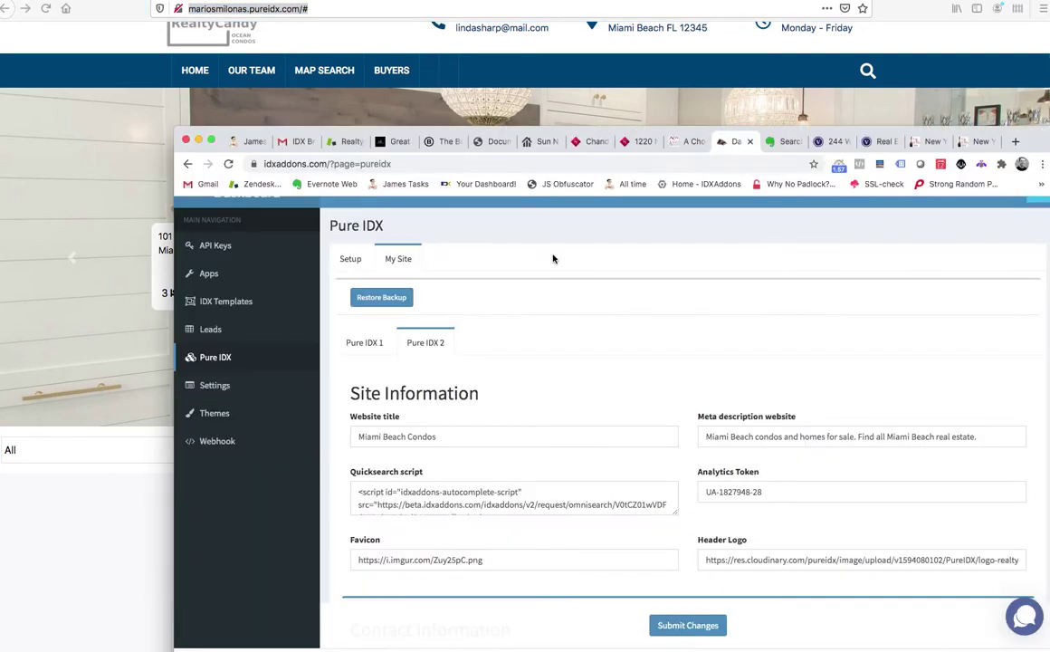
scroll(601, 371, "down", 5)
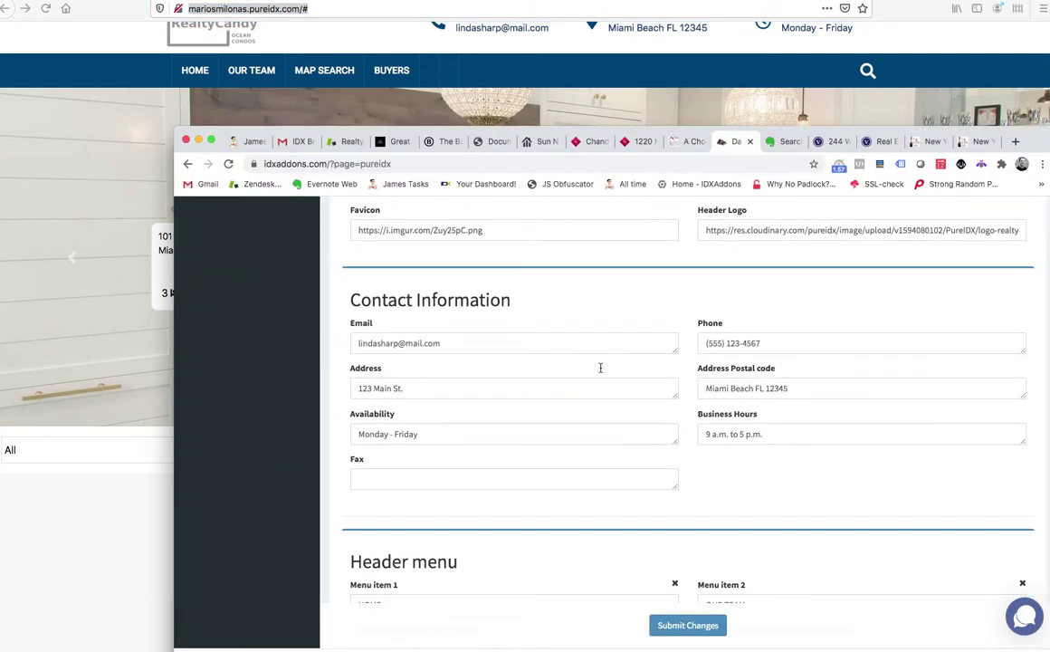
scroll(600, 368, "down", 3)
scroll(600, 367, "down", 1)
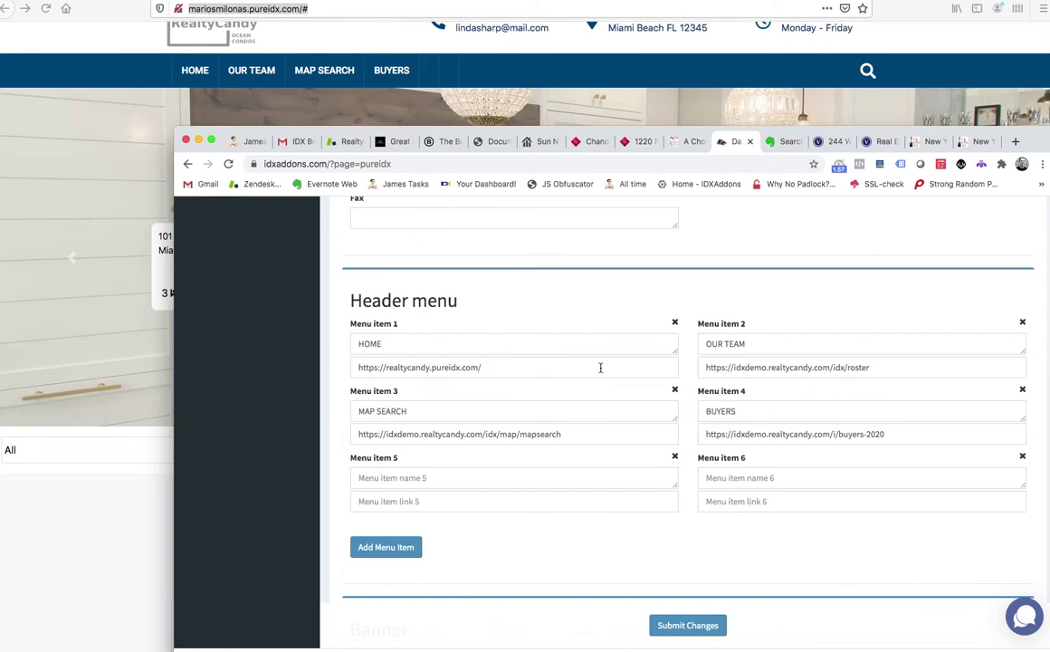
left_click(446, 454)
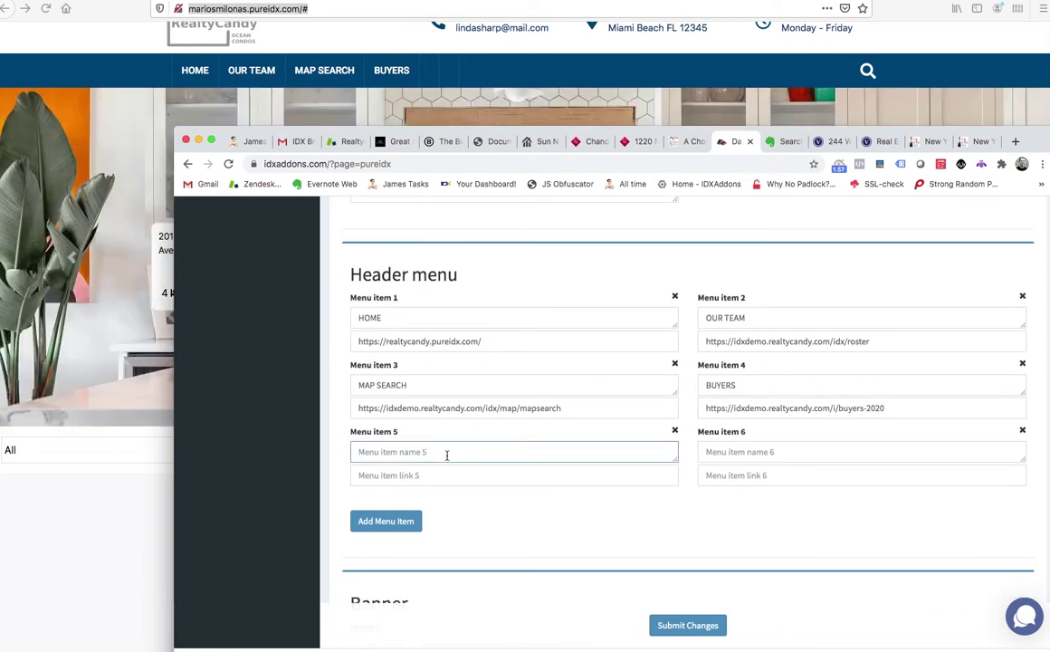
type("SELLERS")
key("Tab")
type("h")
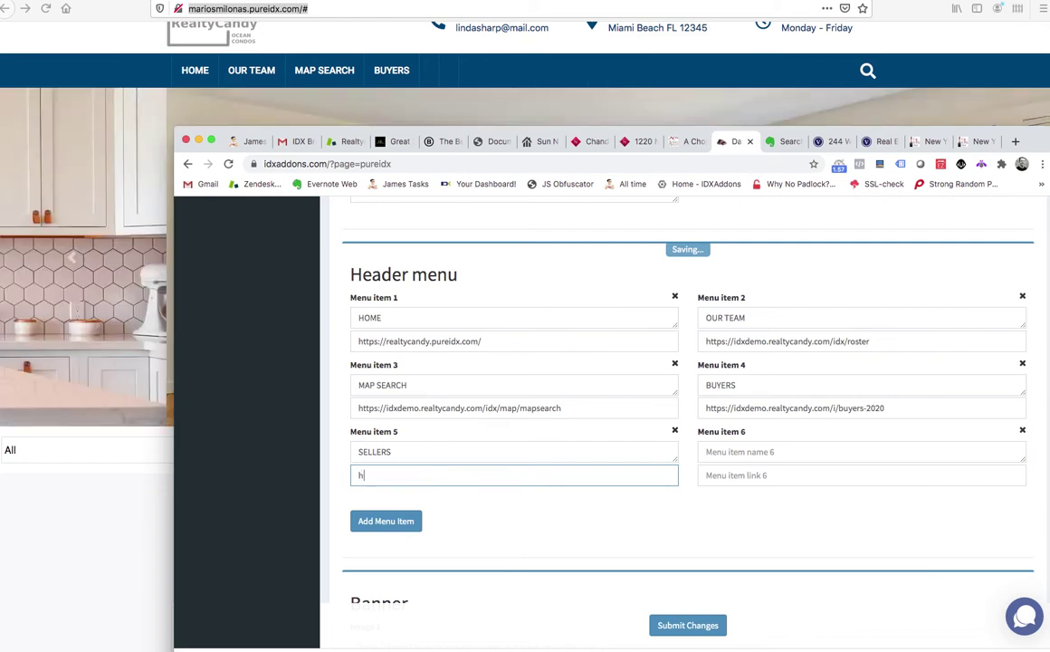
type("ttps://")
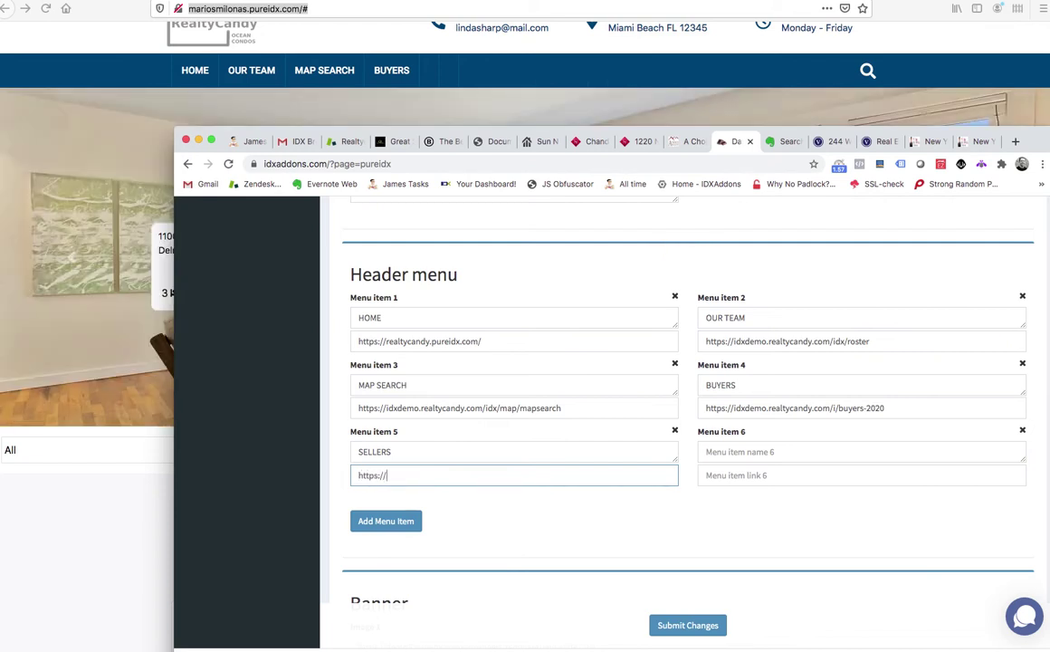
type("id")
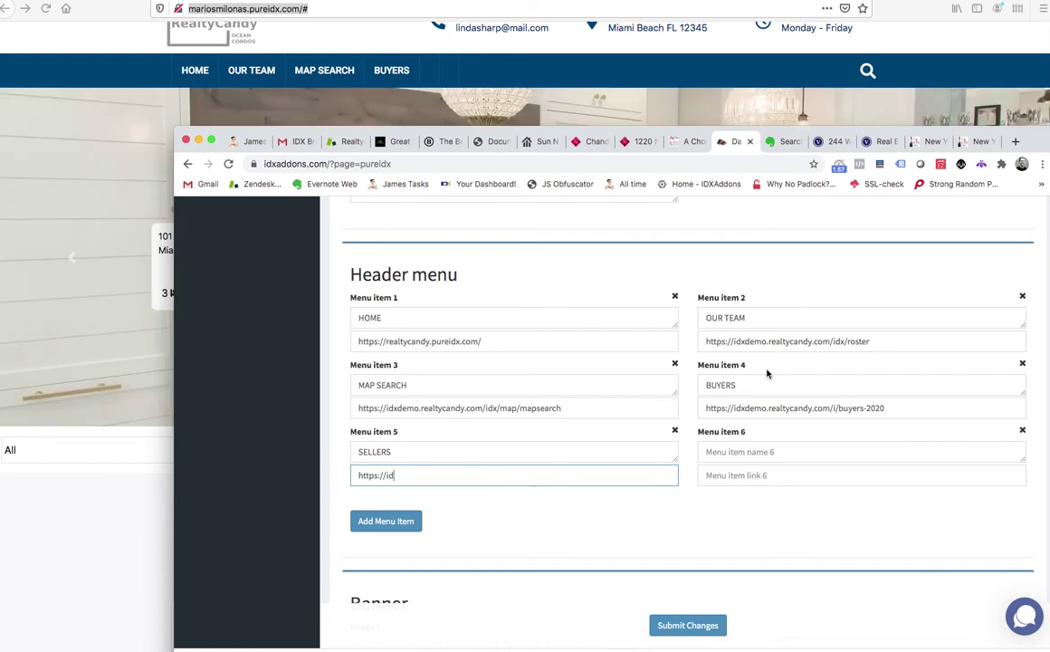
left_click_drag(892, 408, 702, 410)
key("ctrl+c")
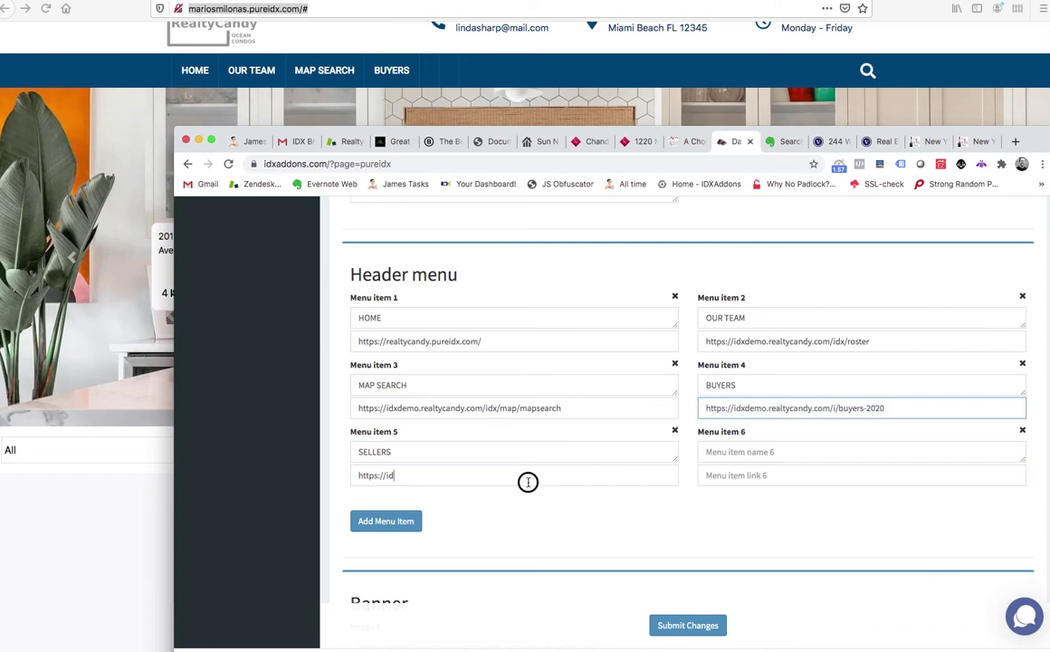
triple_click(527, 480)
key("ctrl+v")
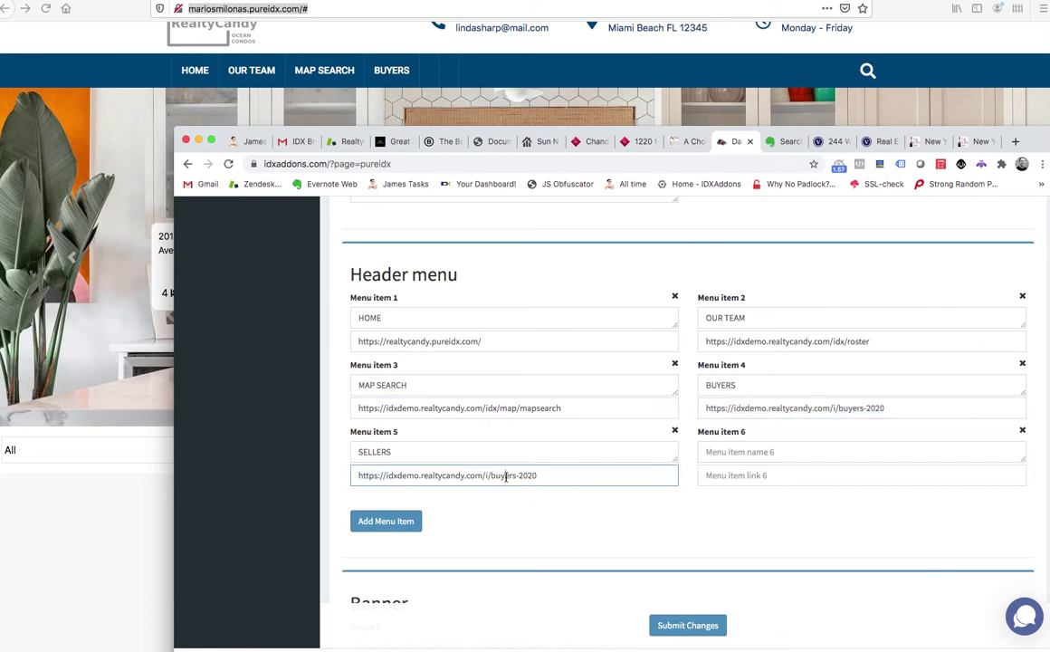
double_click(511, 477)
type("sellers")
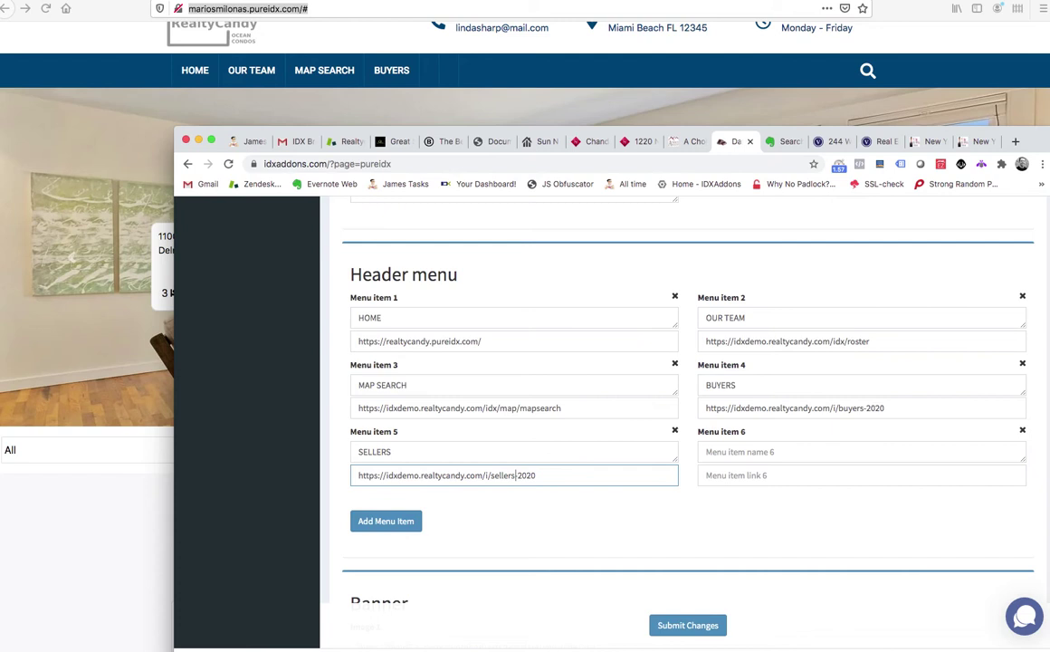
Step: Name the sixth header menu item CONTACT
left_click(763, 451)
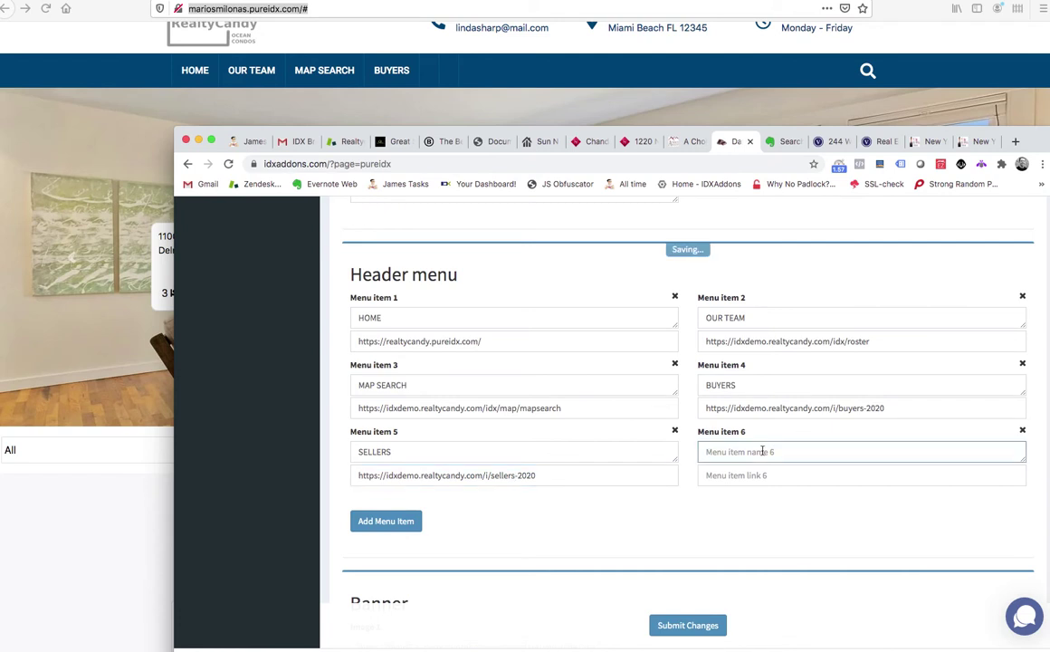
type("MORE")
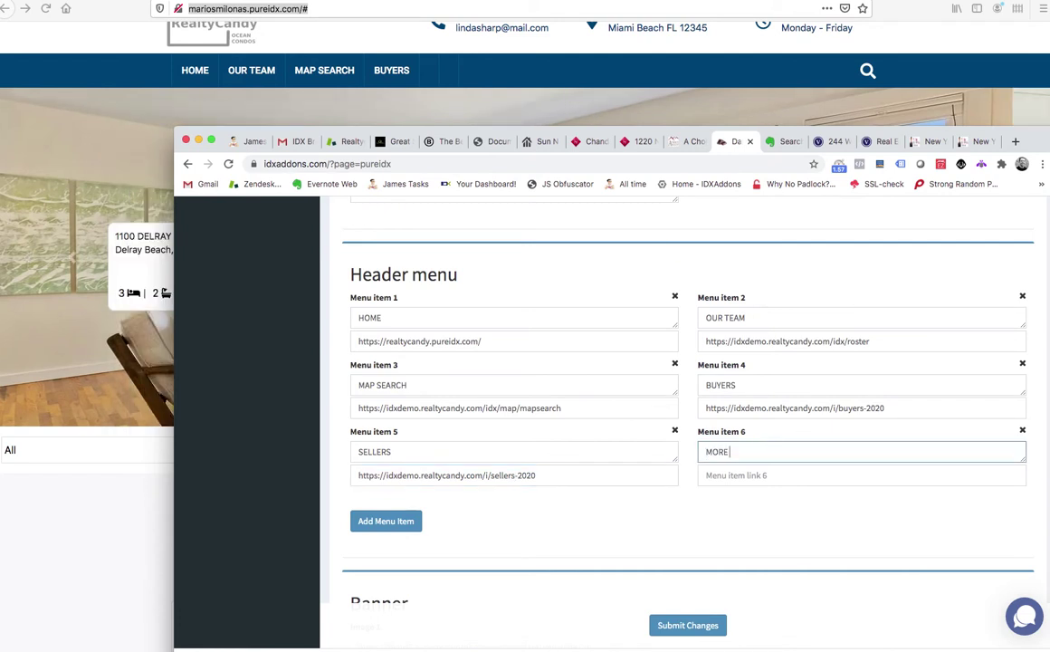
key("BackSpace")
key("BackSpace")
key("BackSpace")
key("BackSpace")
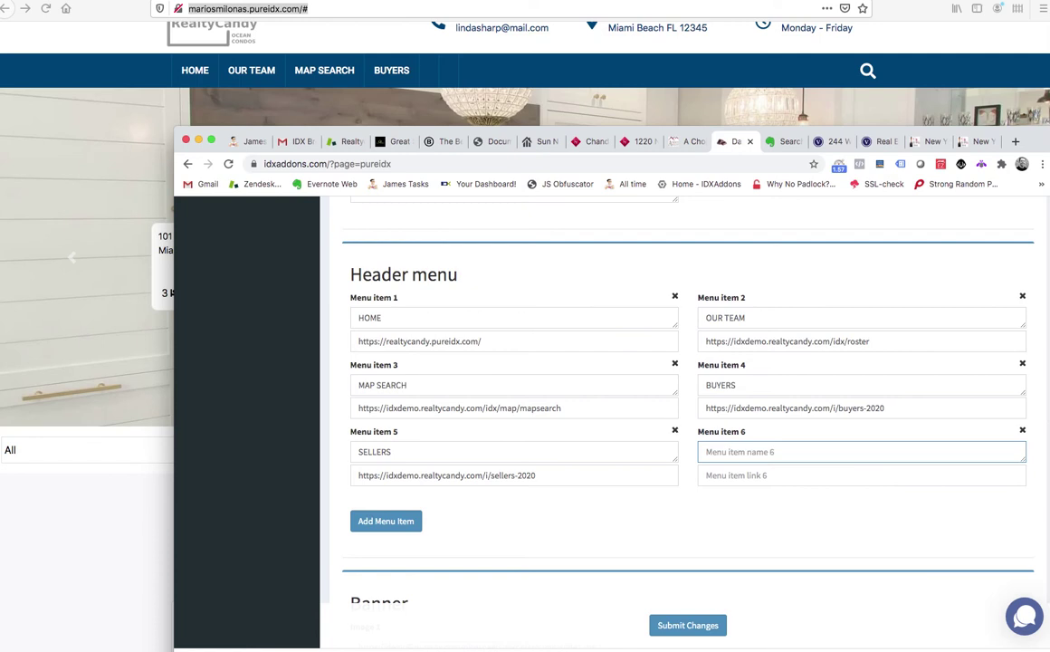
type("COND")
key("BackSpace")
type("T")
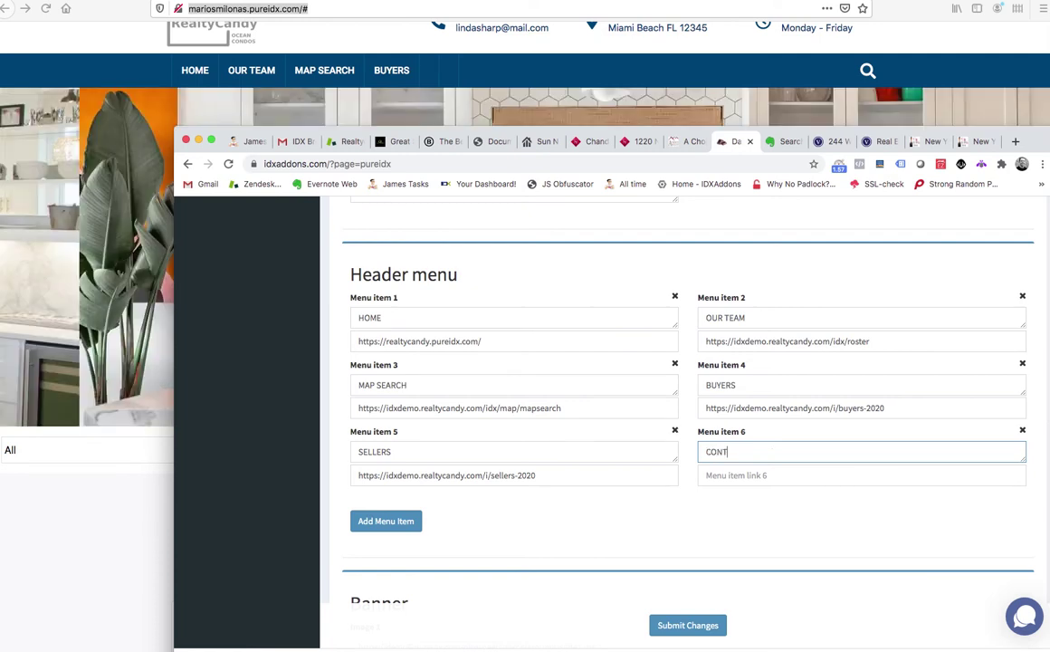
type("ACT")
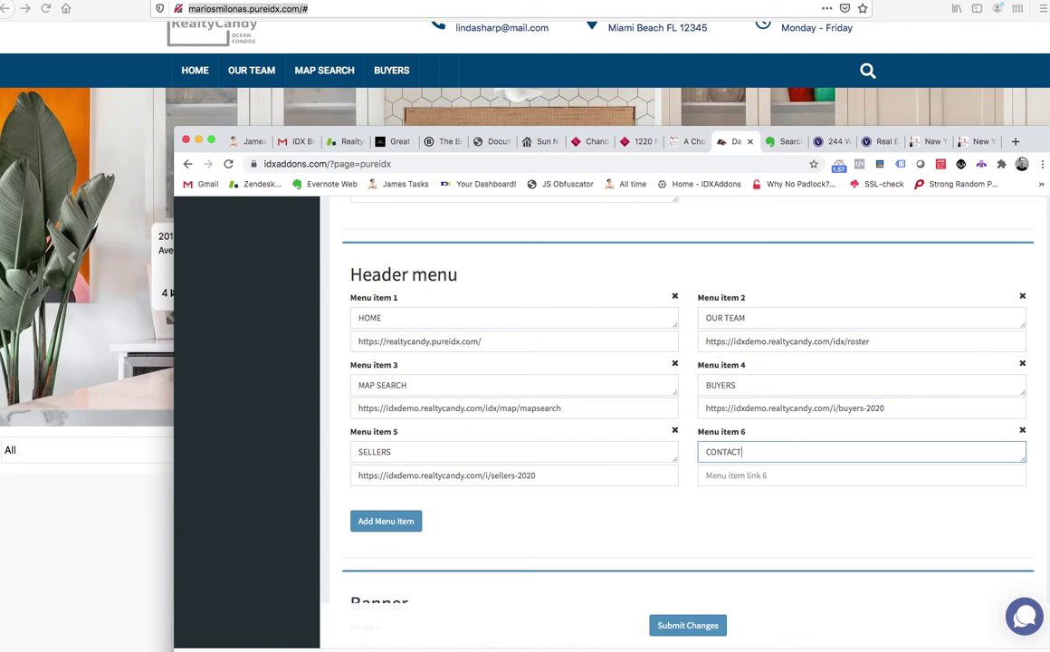
key("Tab")
left_click(871, 342)
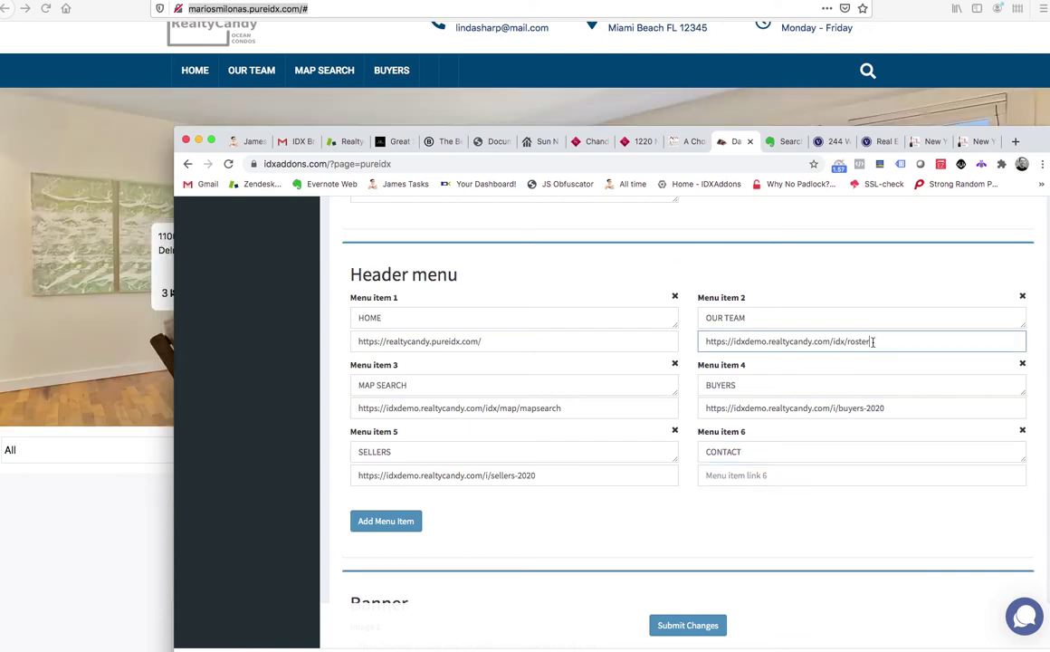
key("ctrl+a")
key("ctrl+c")
left_click(783, 476)
key("ctrl+v")
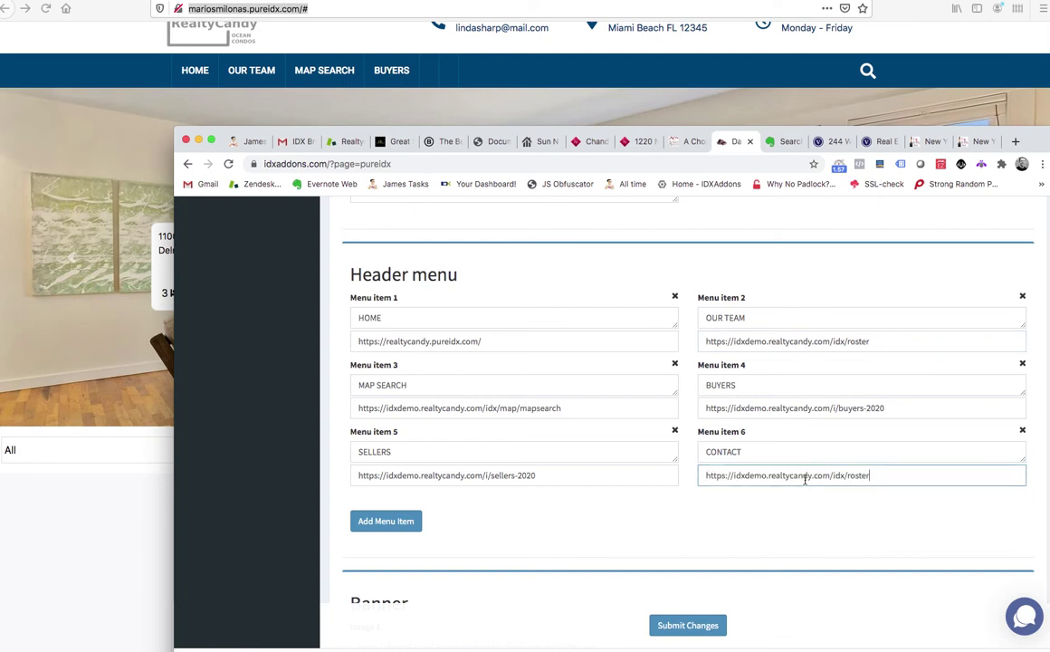
double_click(858, 475)
type("contact")
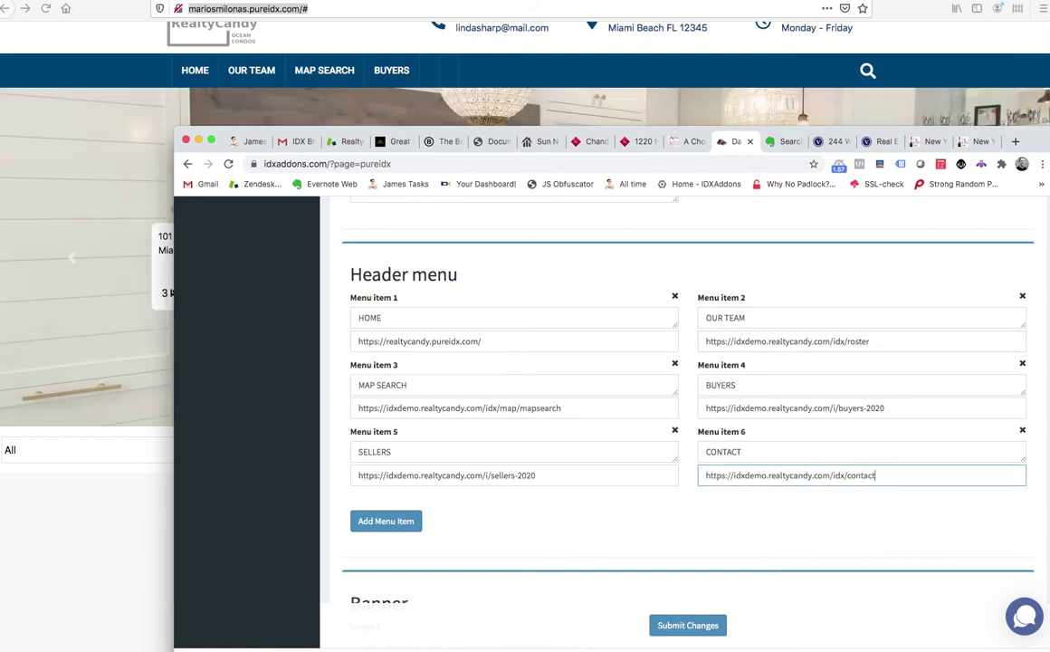
left_click(540, 530)
left_click(699, 626)
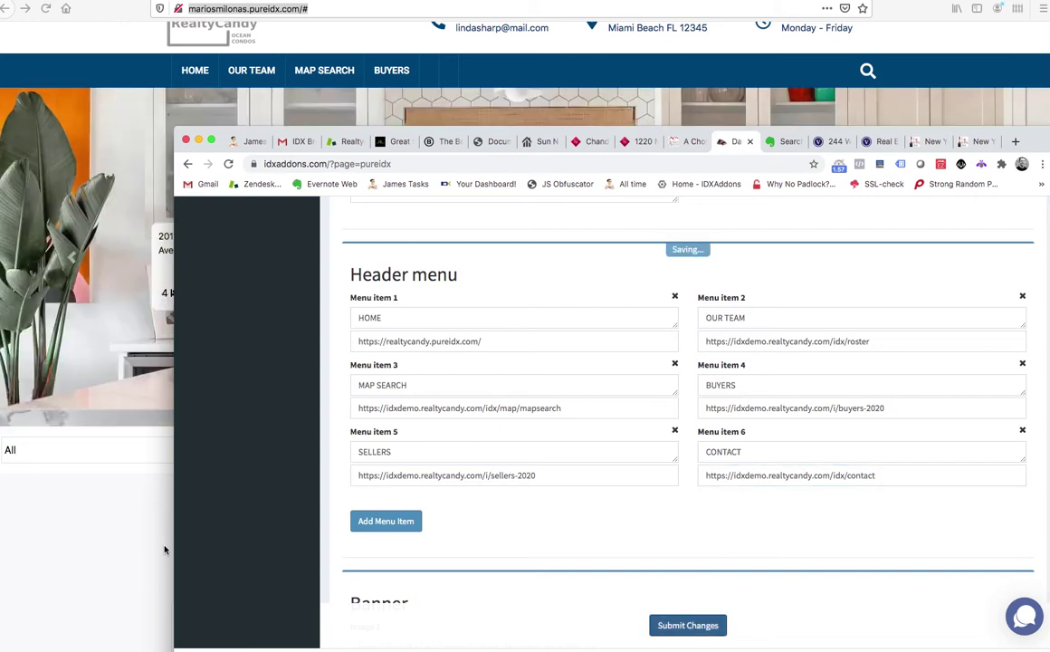
left_click(94, 527)
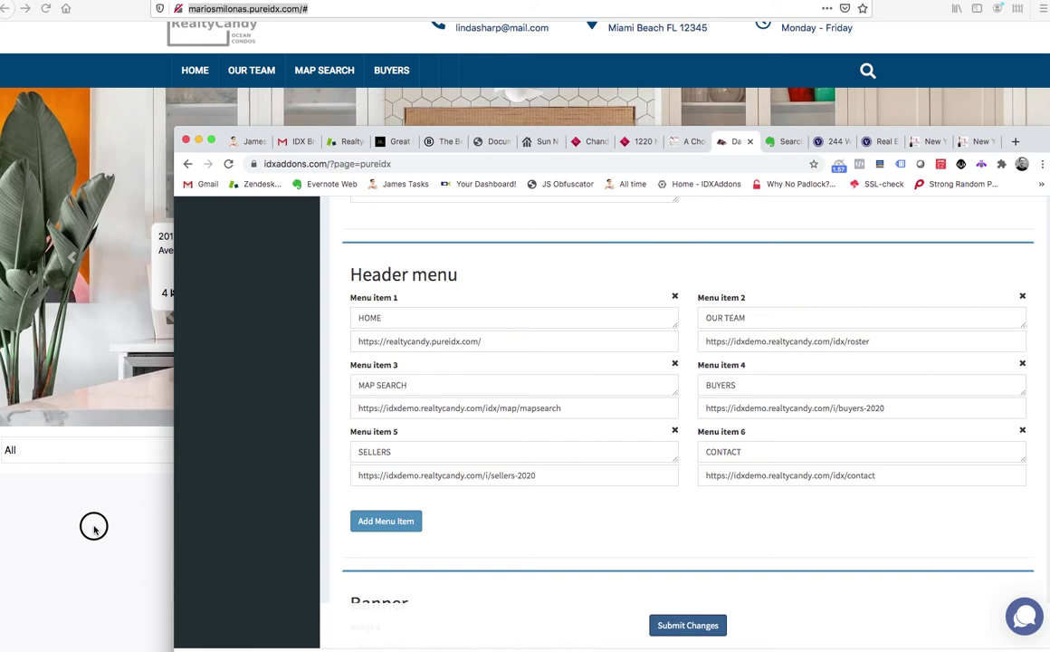
Step: Reload the live site and scroll down to the Renting, Buying and Selling cards
key("super+r")
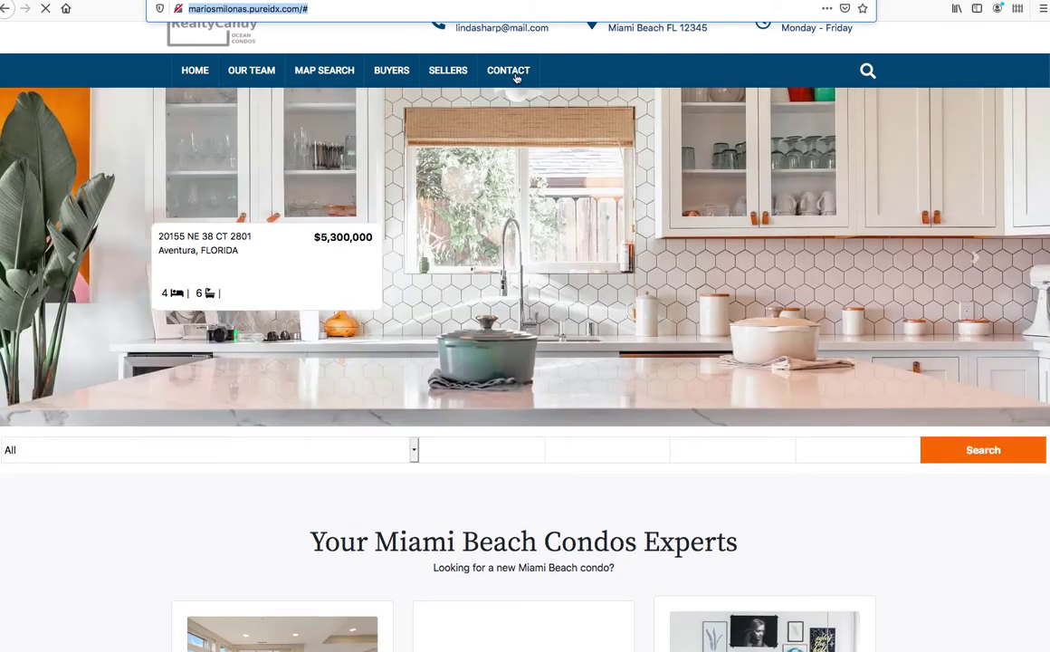
scroll(516, 78, "down", 3)
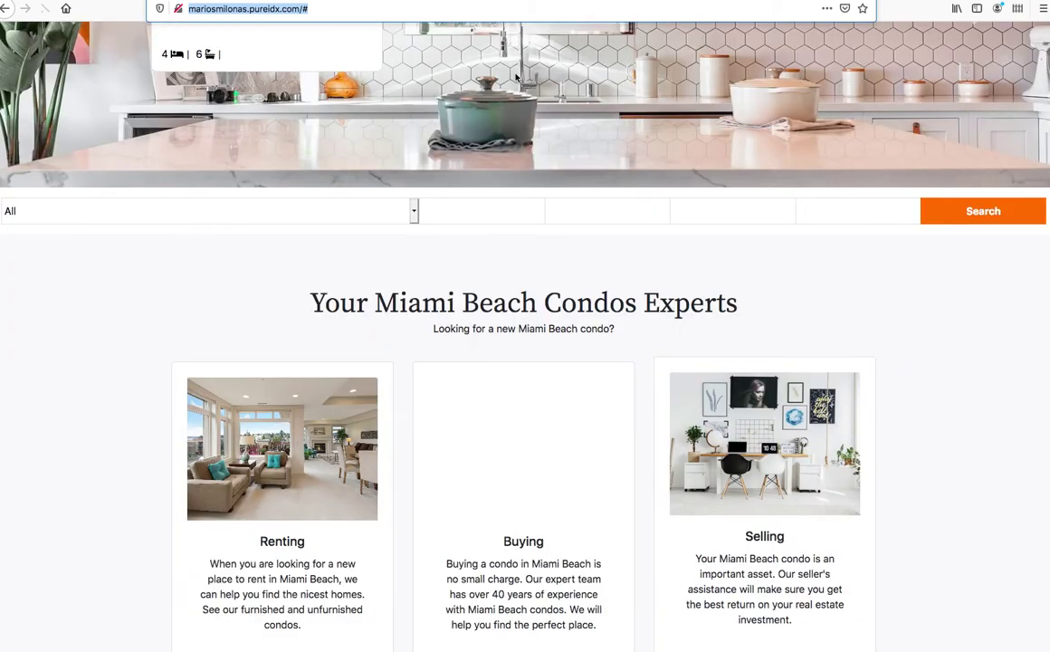
scroll(516, 78, "down", 1)
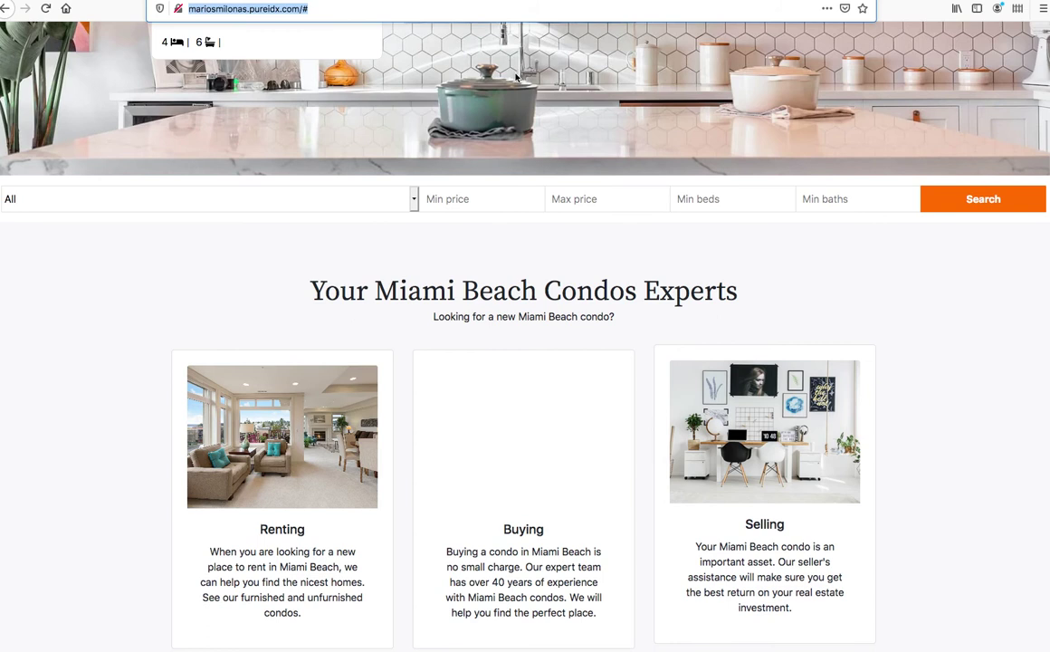
scroll(516, 78, "down", 1)
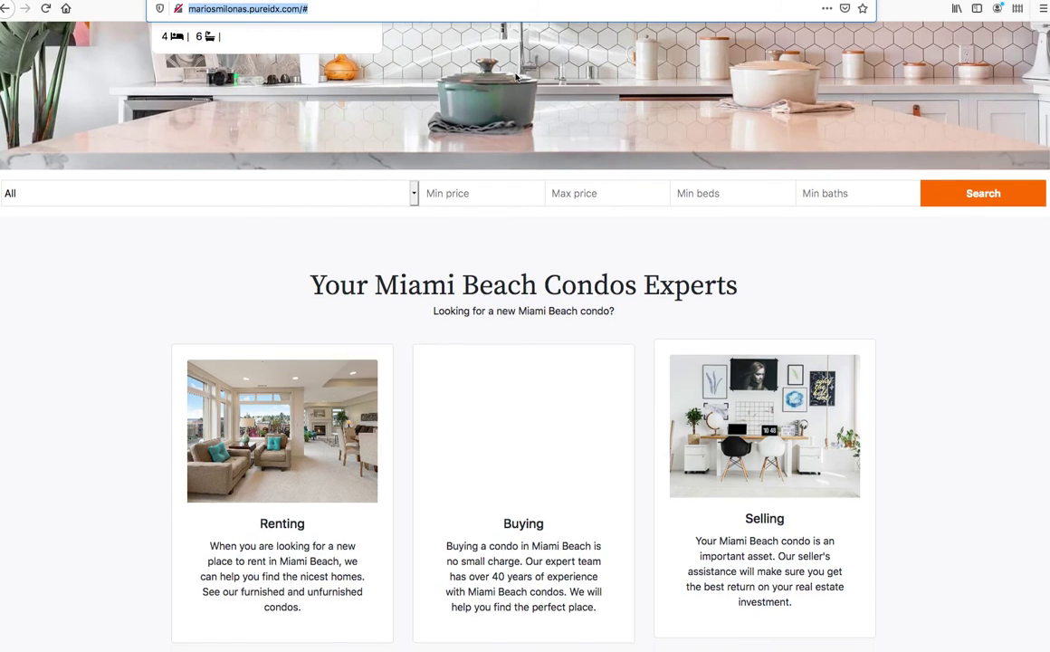
key("super+Tab")
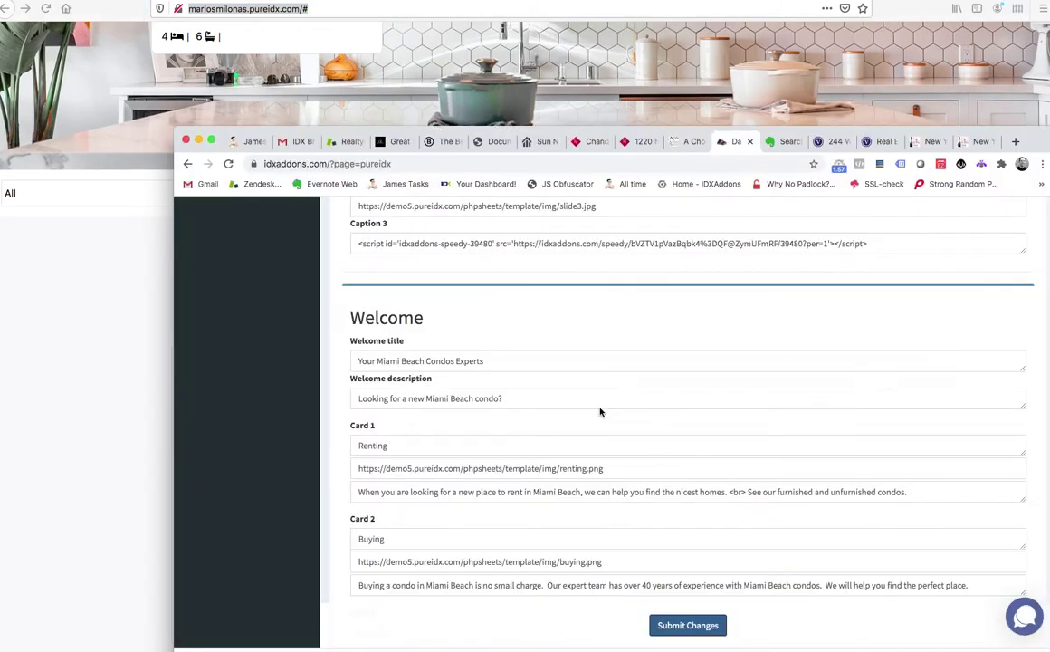
scroll(599, 412, "down", 3)
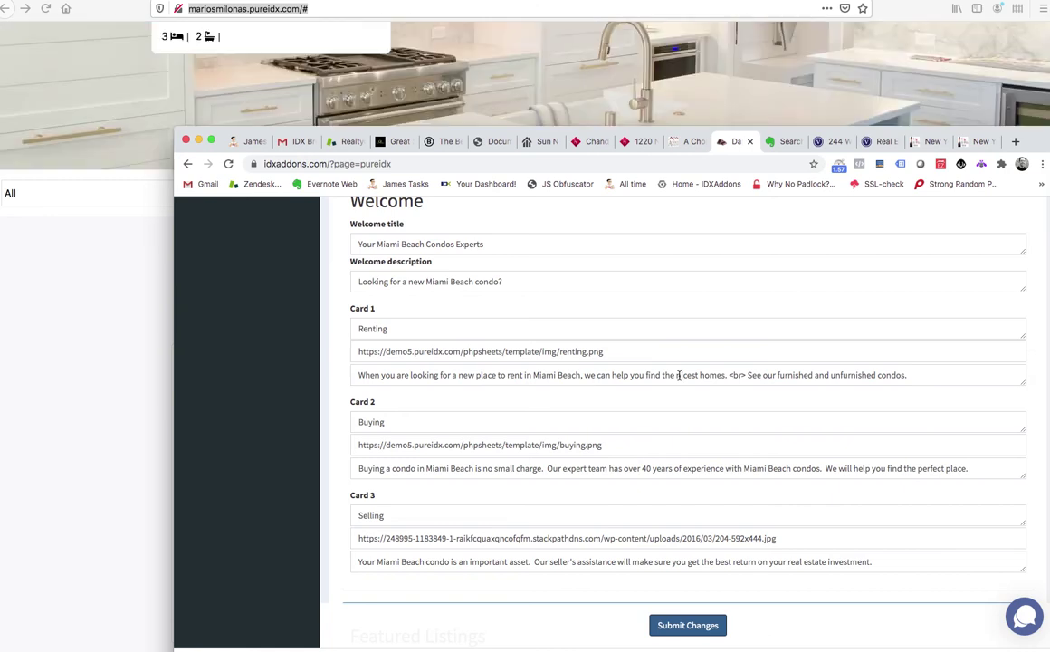
scroll(658, 419, "down", 8)
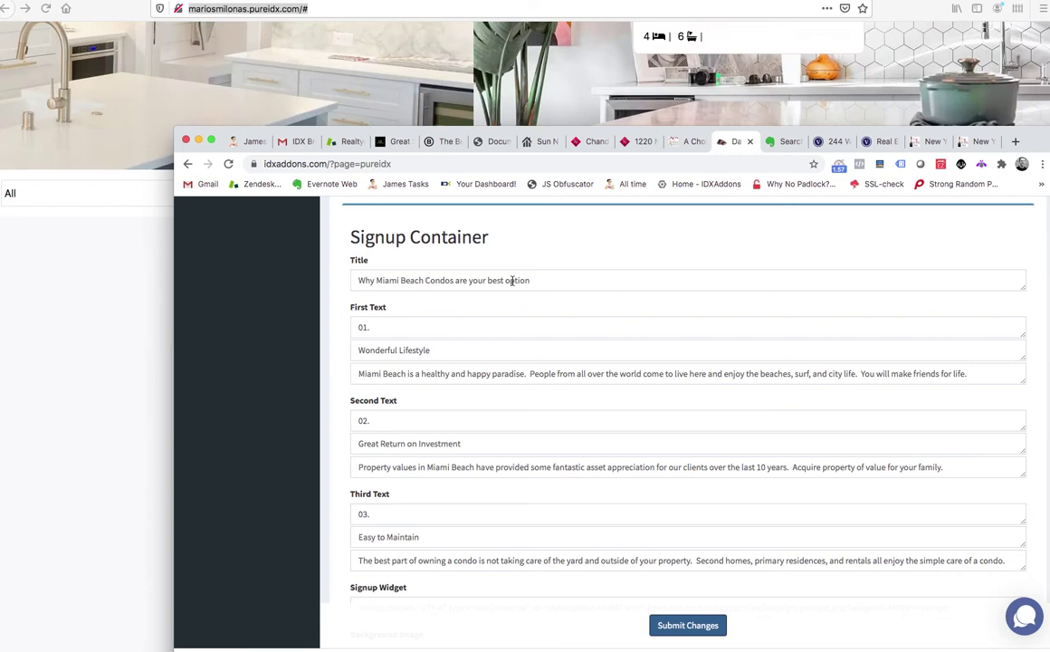
key("super+Tab")
Step: Advance the Featured Listings carousel to the next set of listings
scroll(504, 425, "down", 2)
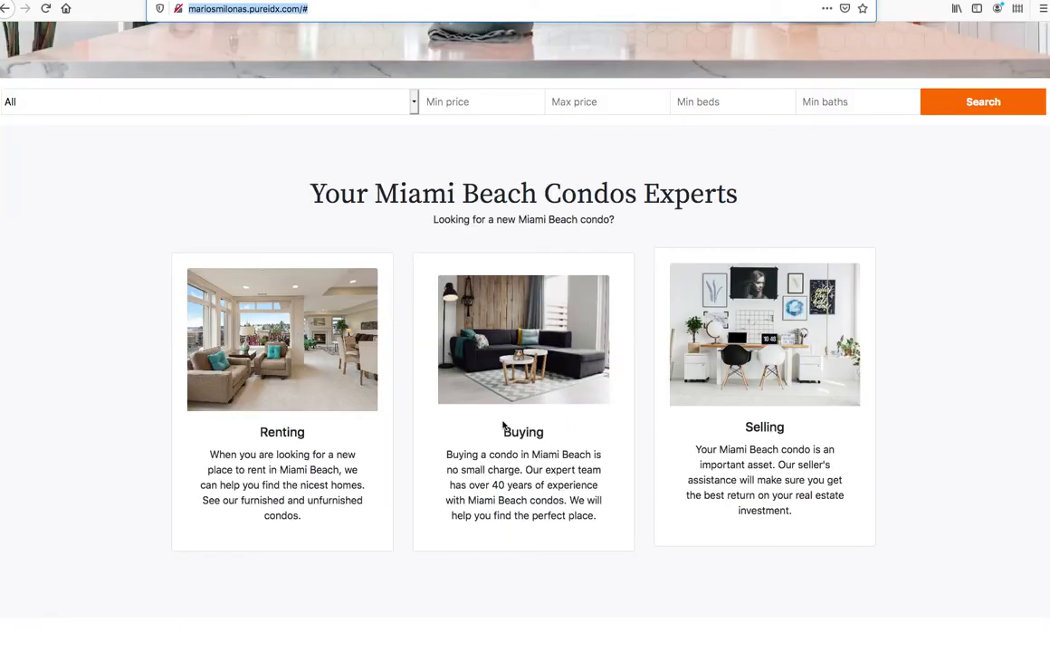
scroll(503, 425, "down", 5)
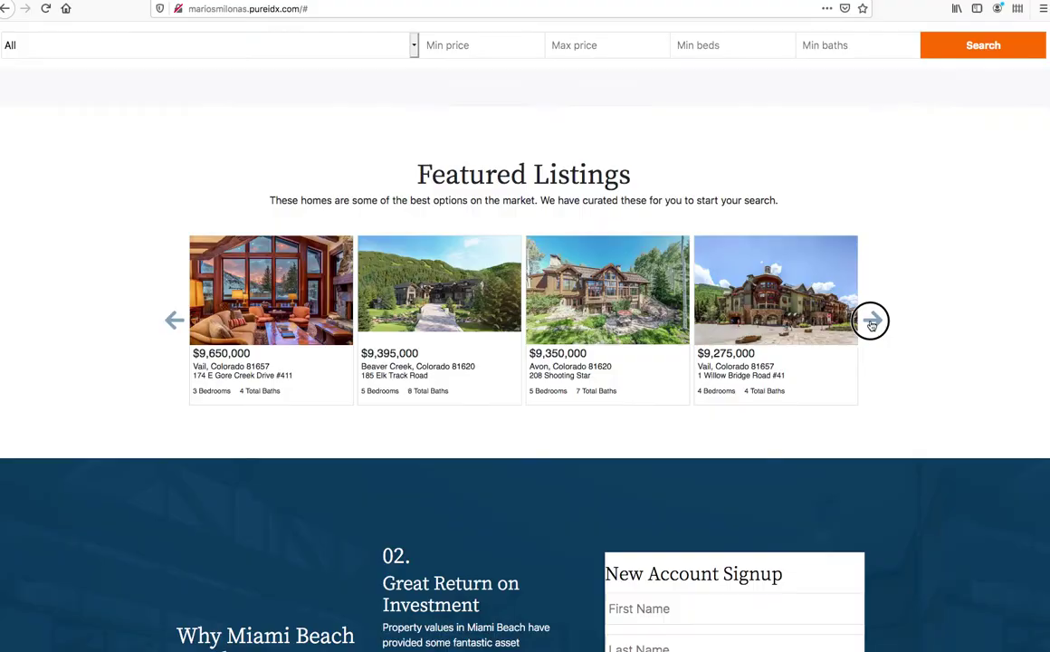
left_click(871, 320)
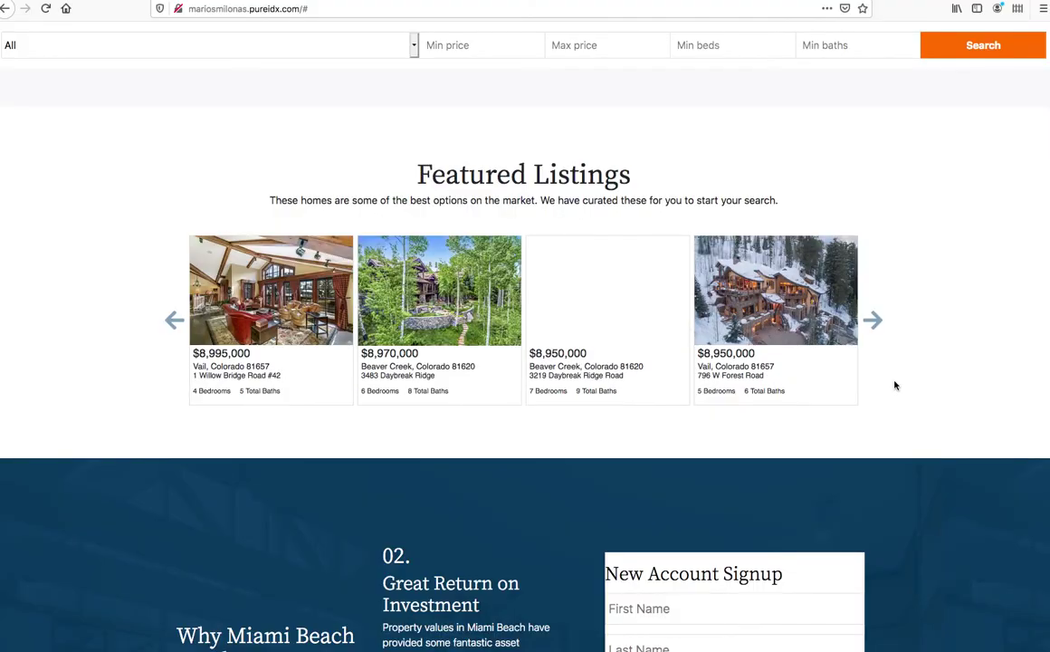
Step: Scroll down to the signup section, then return to the dashboard's Signup Container settings
scroll(895, 385, "down", 2)
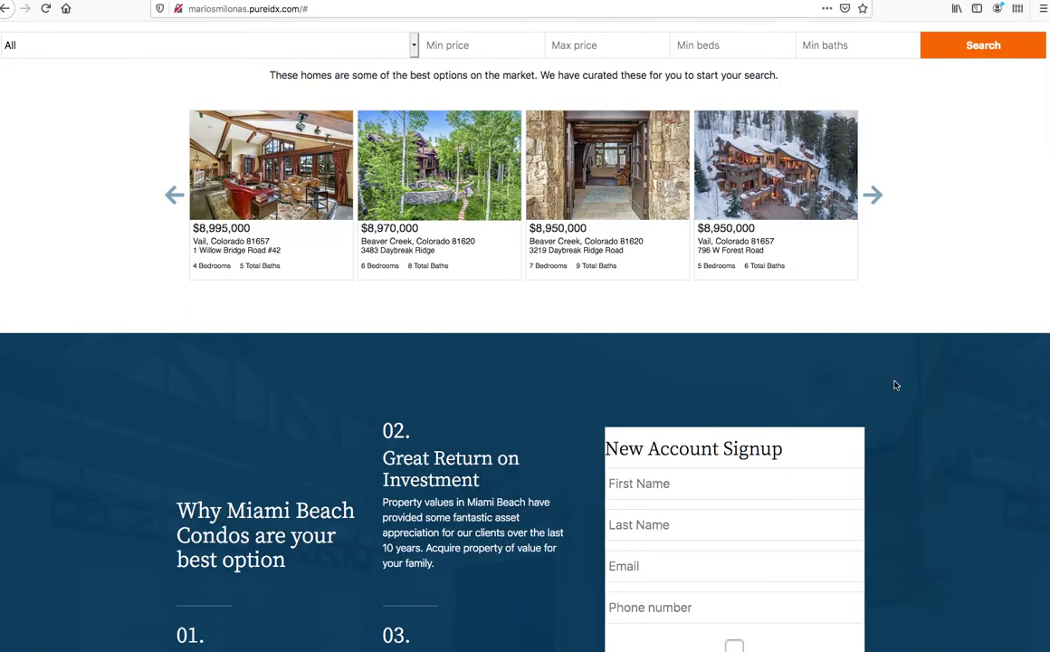
scroll(895, 385, "down", 3)
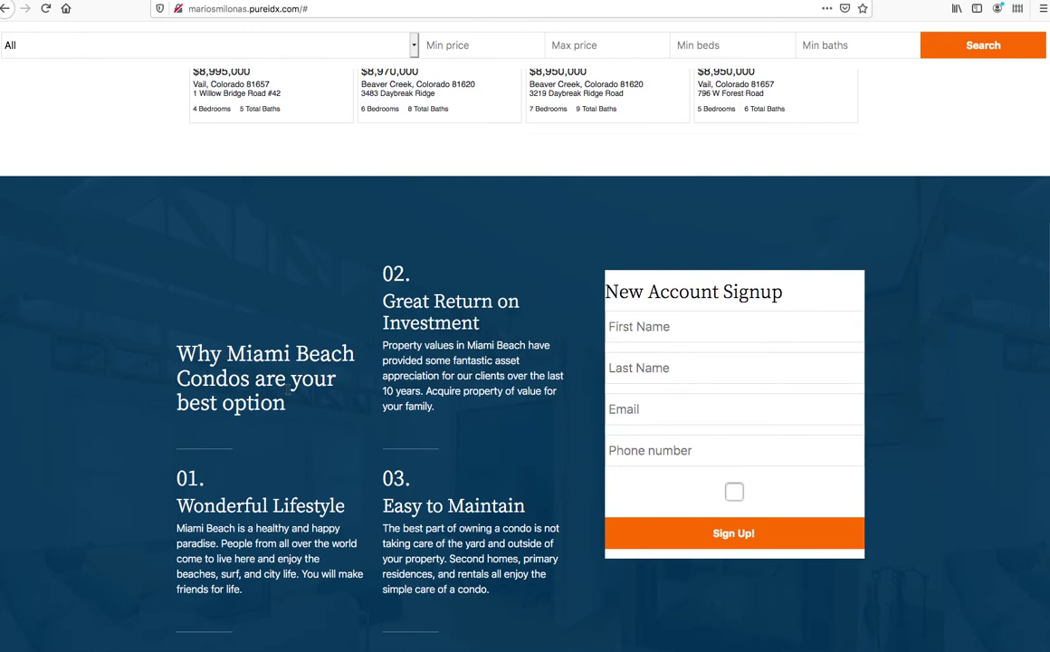
scroll(258, 388, "down", 1)
scroll(258, 388, "down", 1)
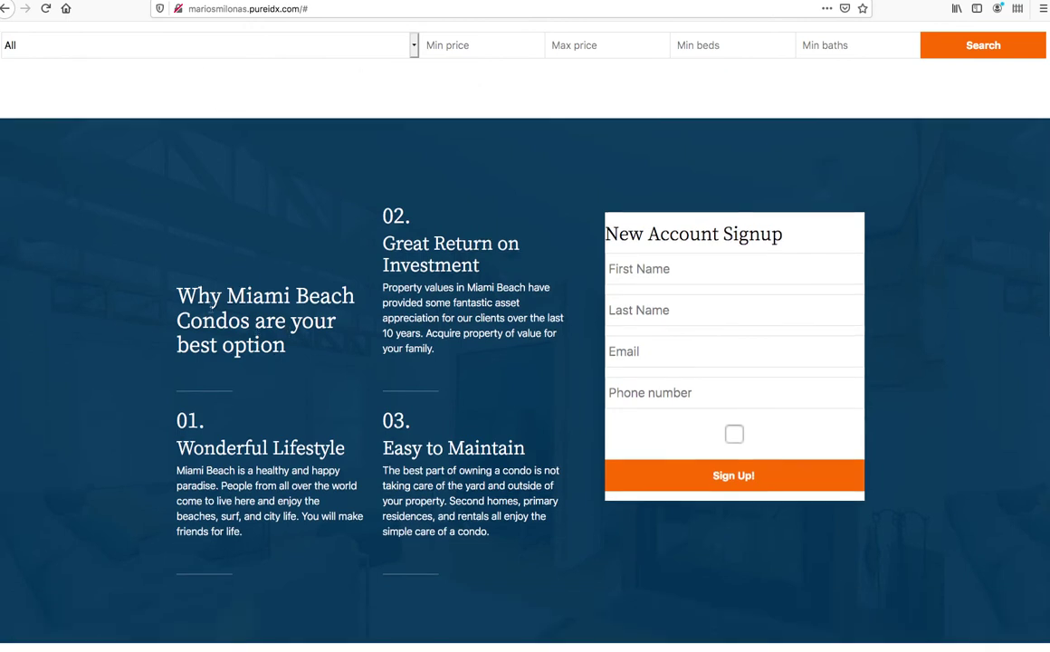
key("super+Tab")
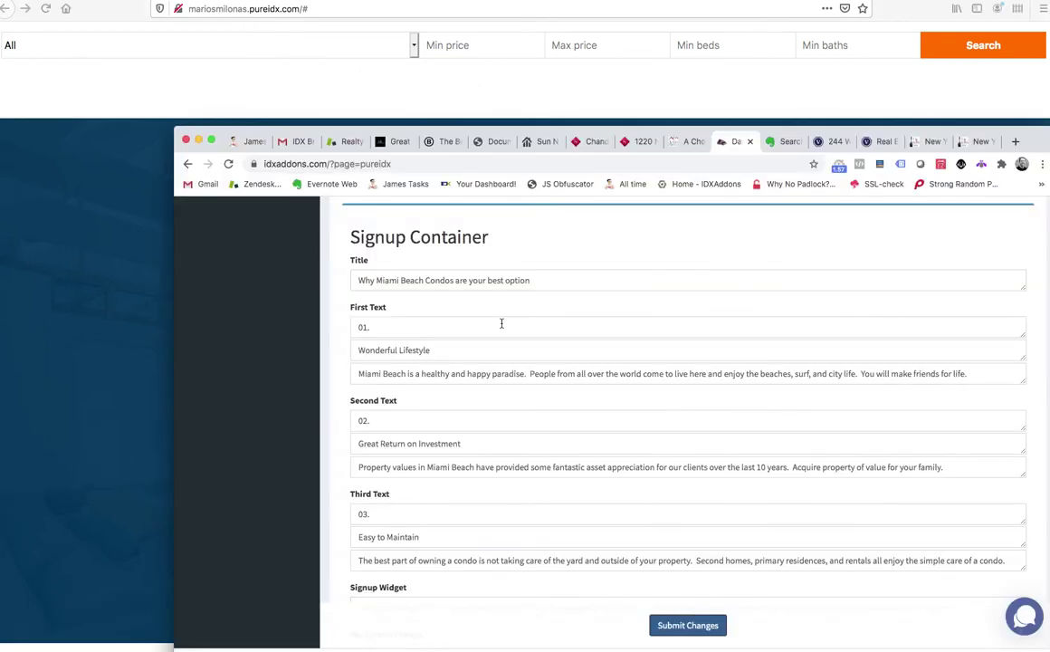
Step: Append a question mark to the Signup Container title, submit, and reload the live site to check
left_click(536, 279)
type("?")
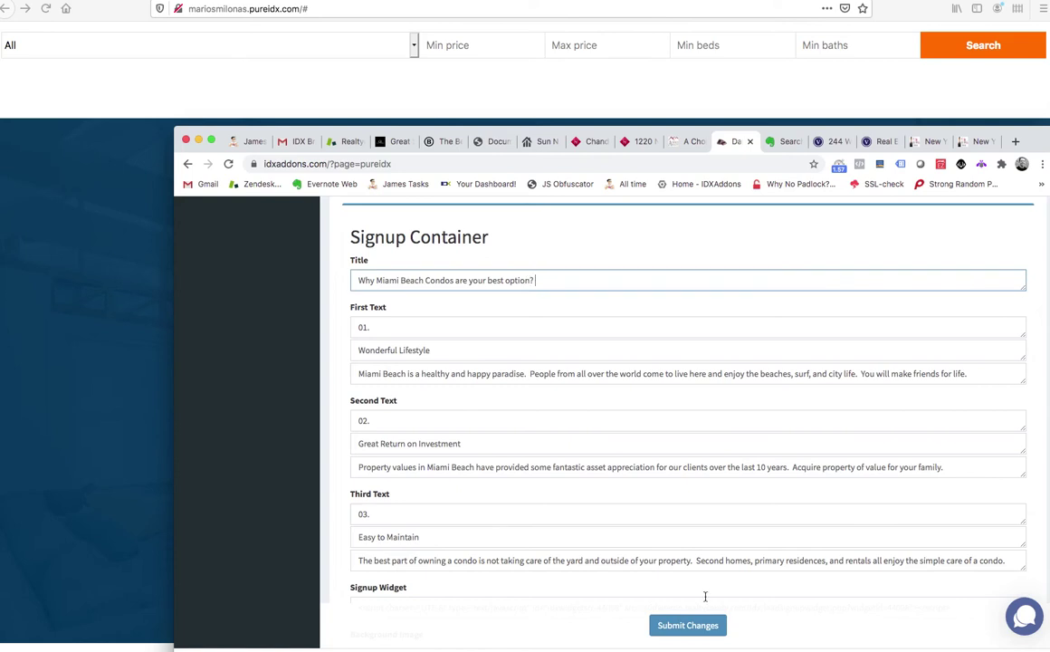
left_click(703, 625)
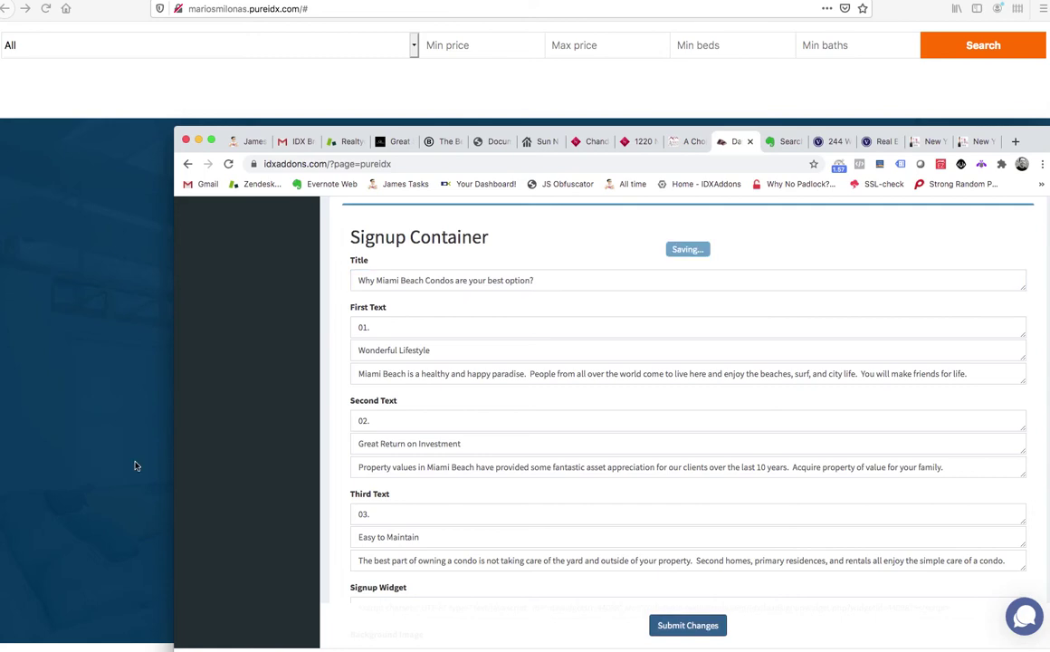
left_click(135, 466)
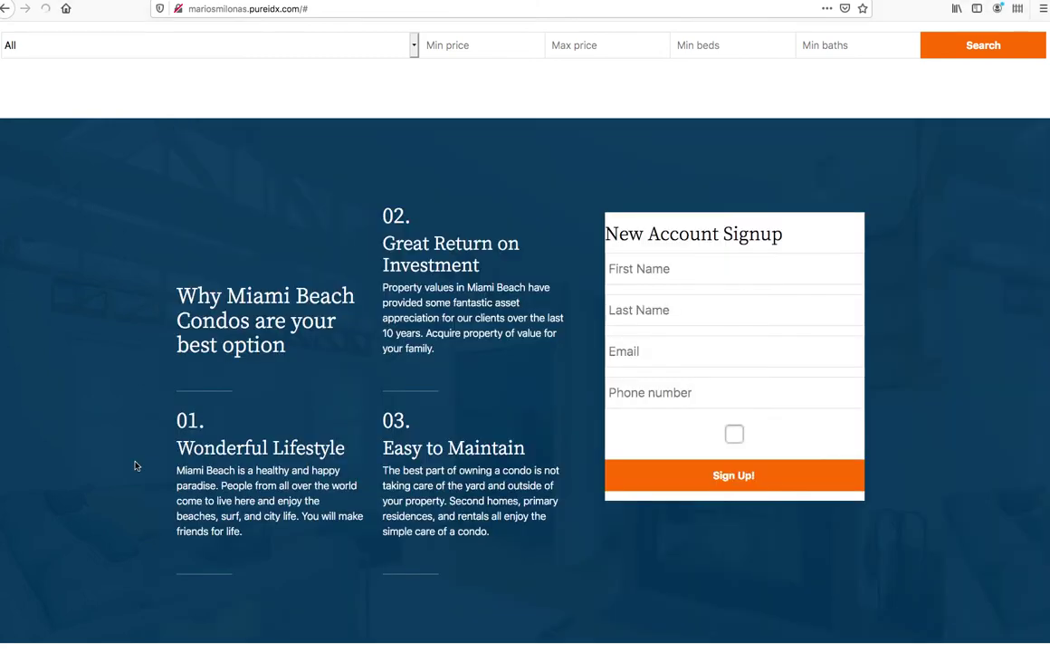
key("super+r")
key("super+Tab")
scroll(527, 293, "up", 15)
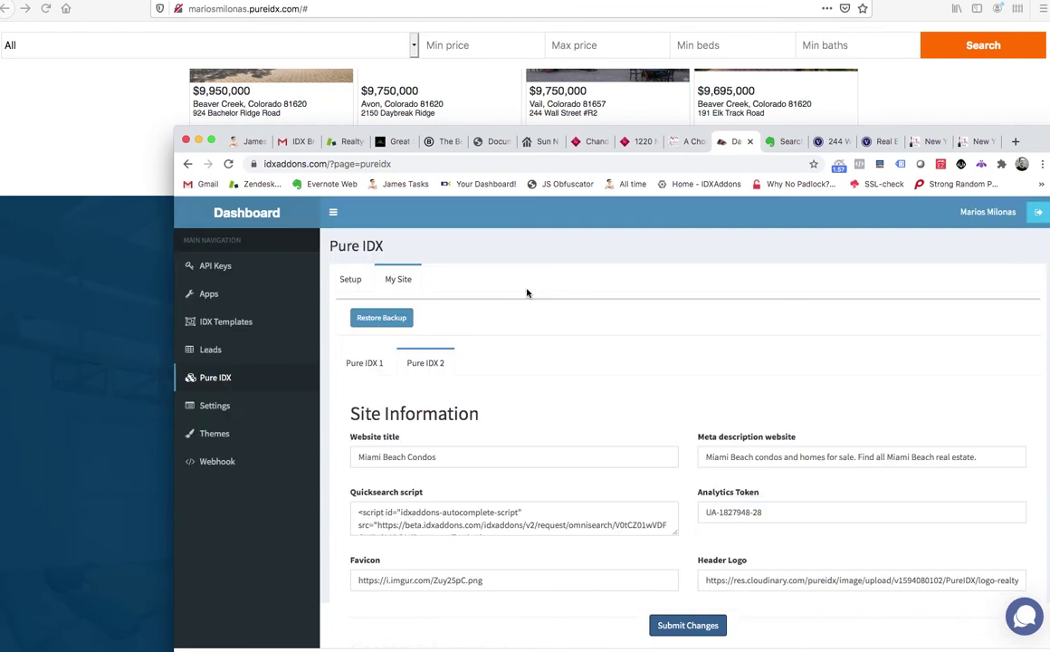
left_click(384, 325)
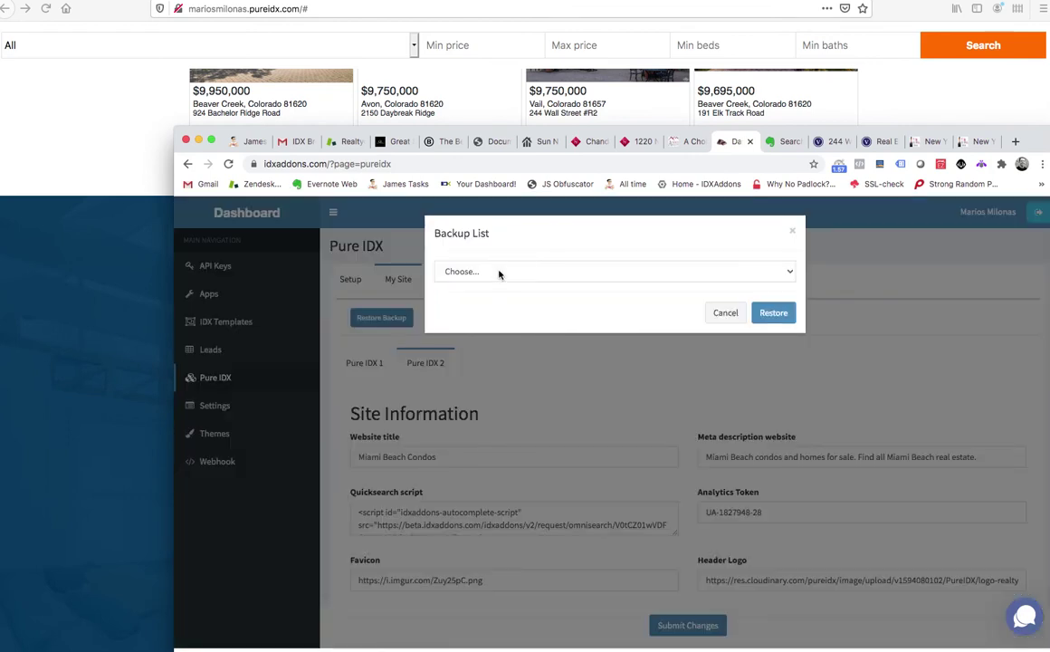
left_click(499, 274)
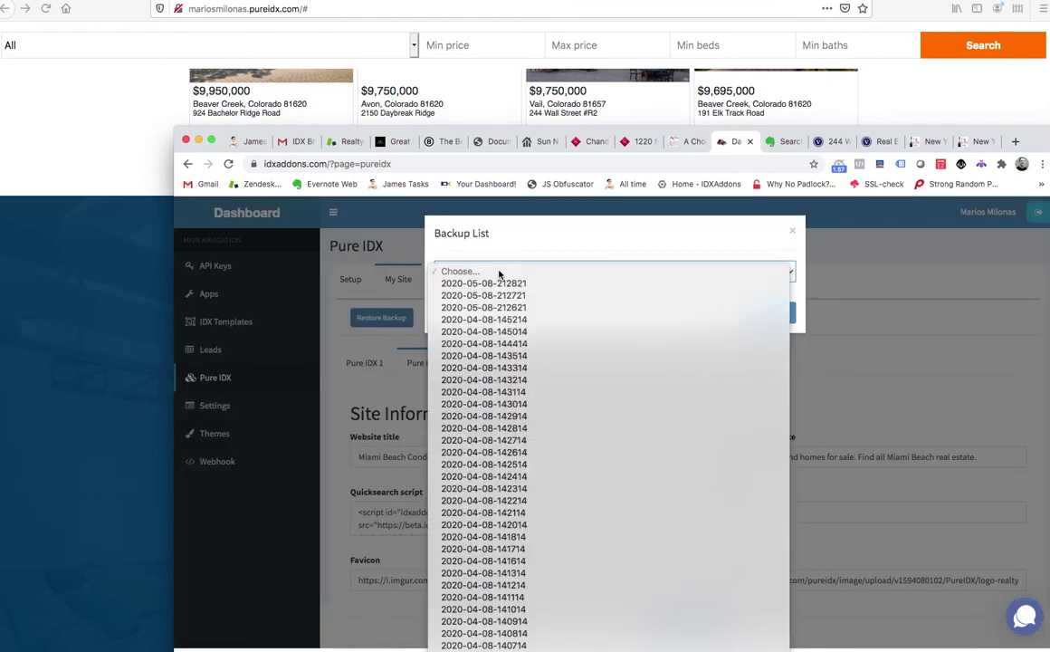
left_click(522, 322)
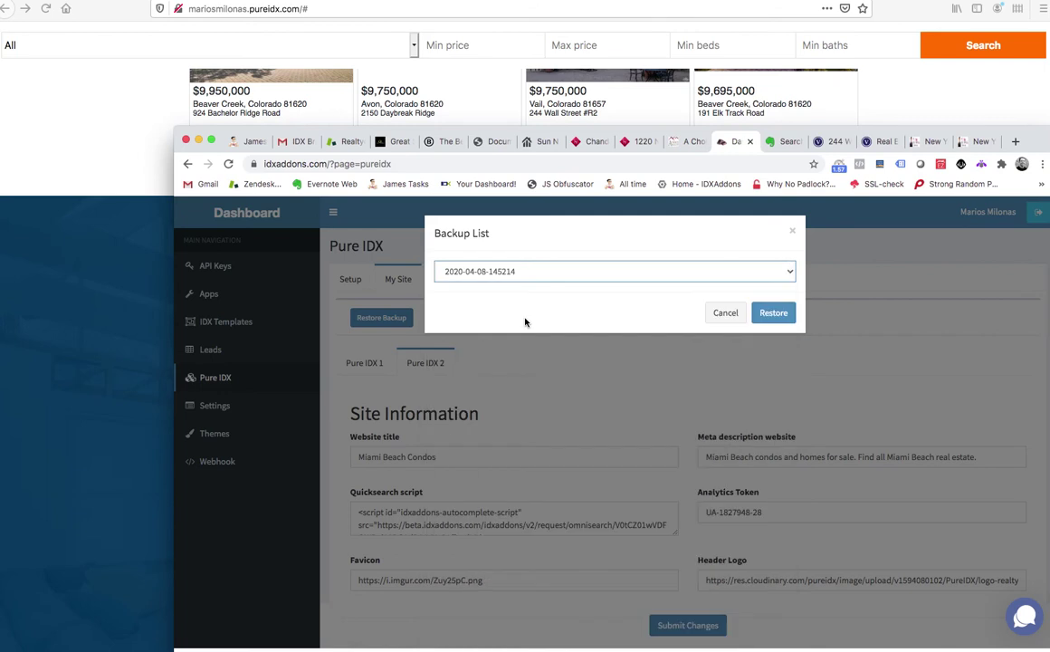
left_click(773, 312)
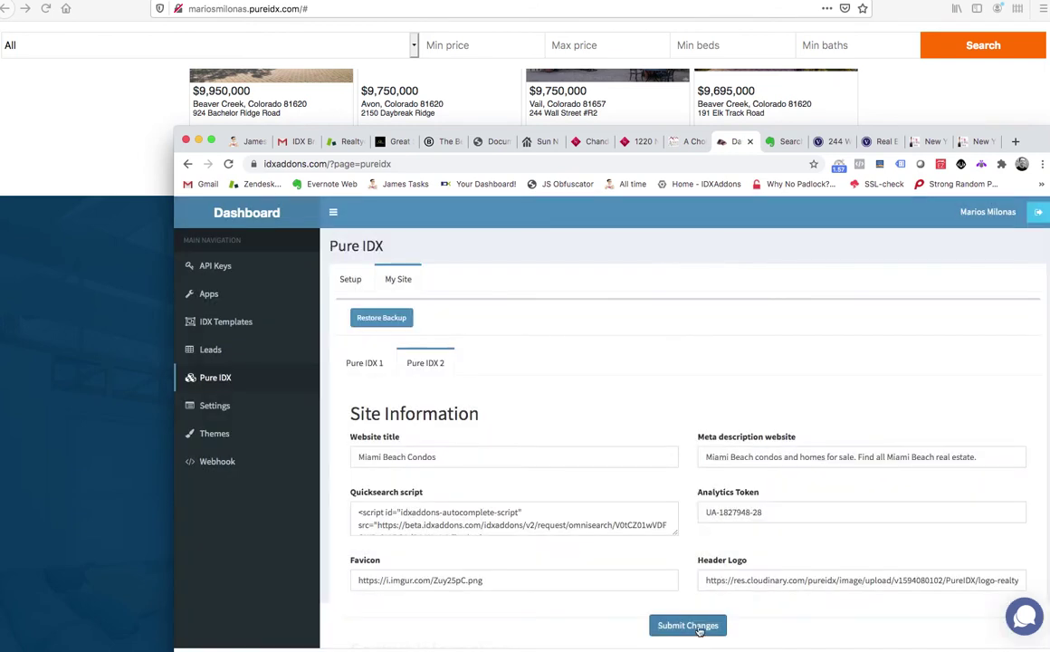
Step: Reload the live site to confirm its header shows only HOME, OUR TEAM, MAP SEARCH and BUYERS
scroll(677, 567, "down", 5)
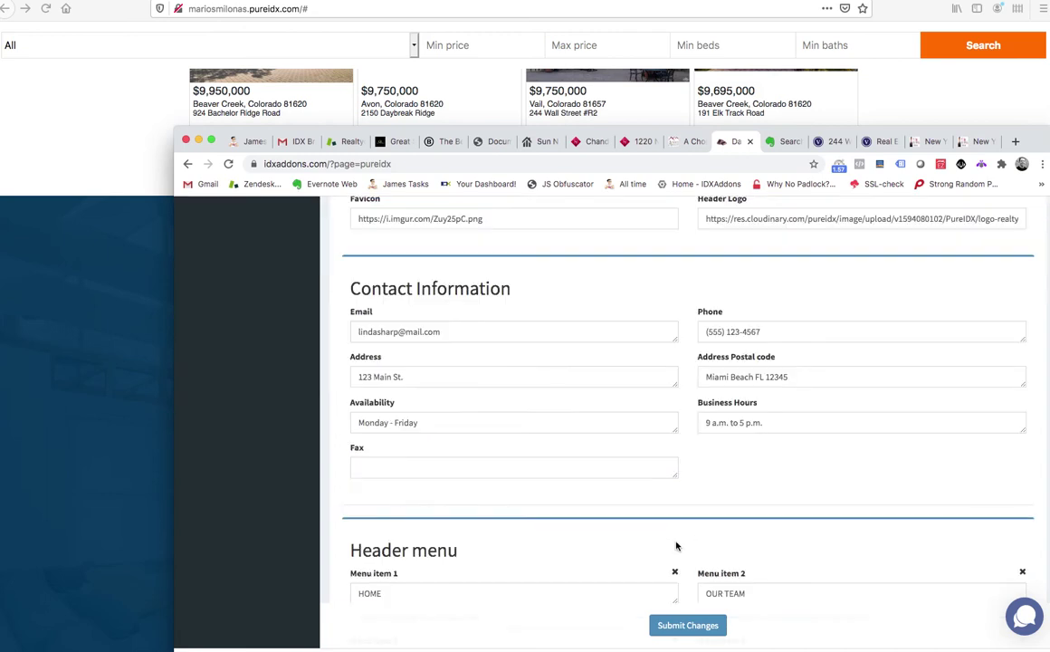
scroll(676, 545, "down", 3)
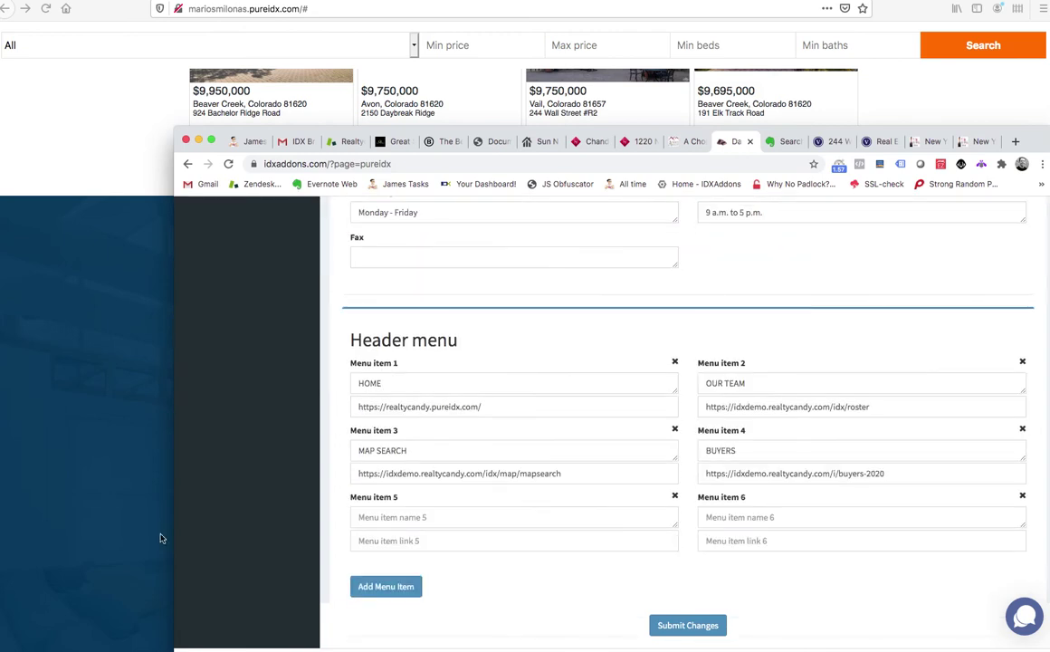
left_click(160, 539)
scroll(235, 427, "up", 10)
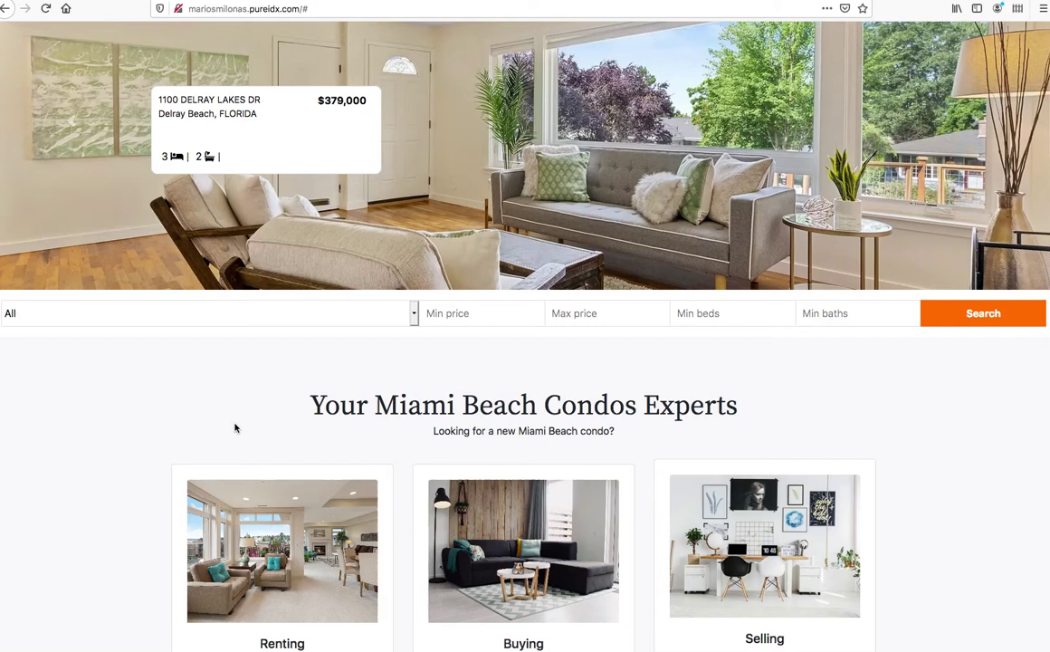
scroll(235, 428, "up", 2)
key("super+r")
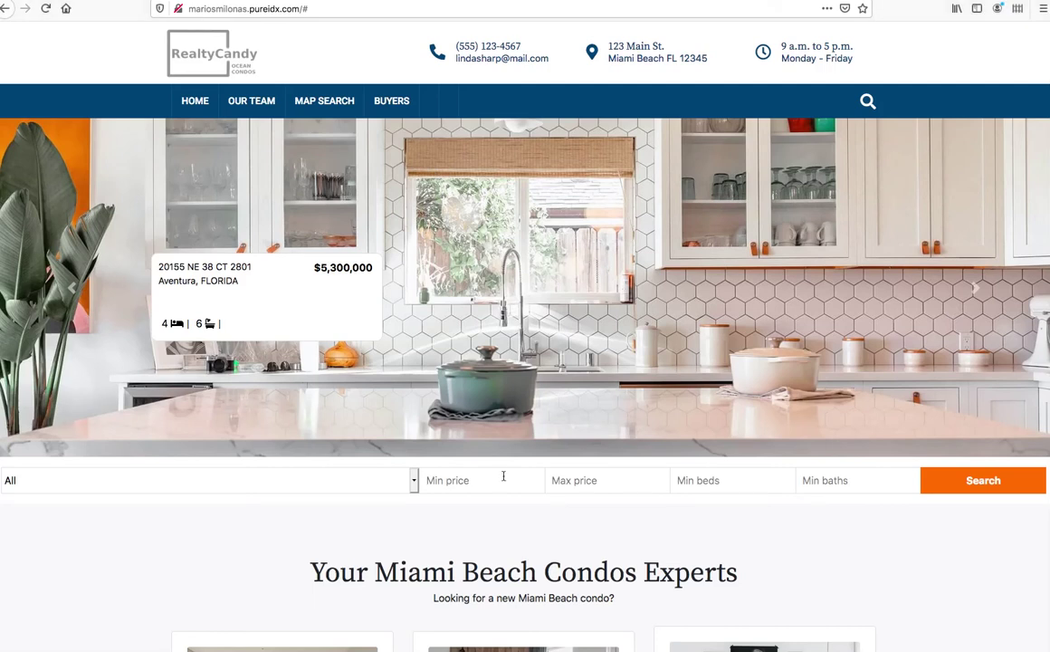
key("super+Tab")
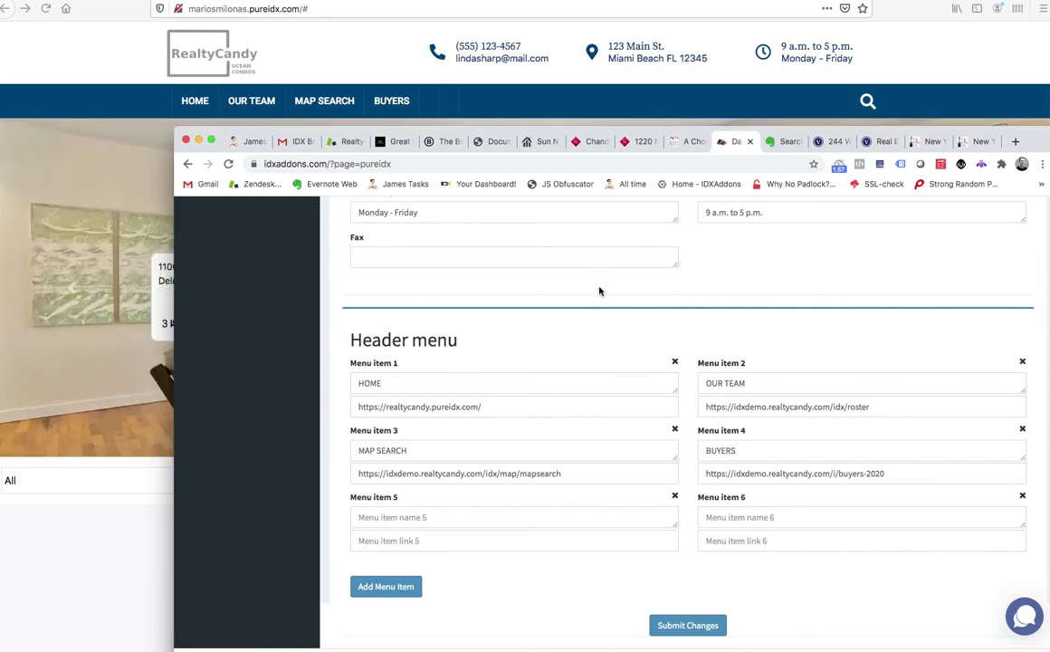
scroll(599, 291, "up", 10)
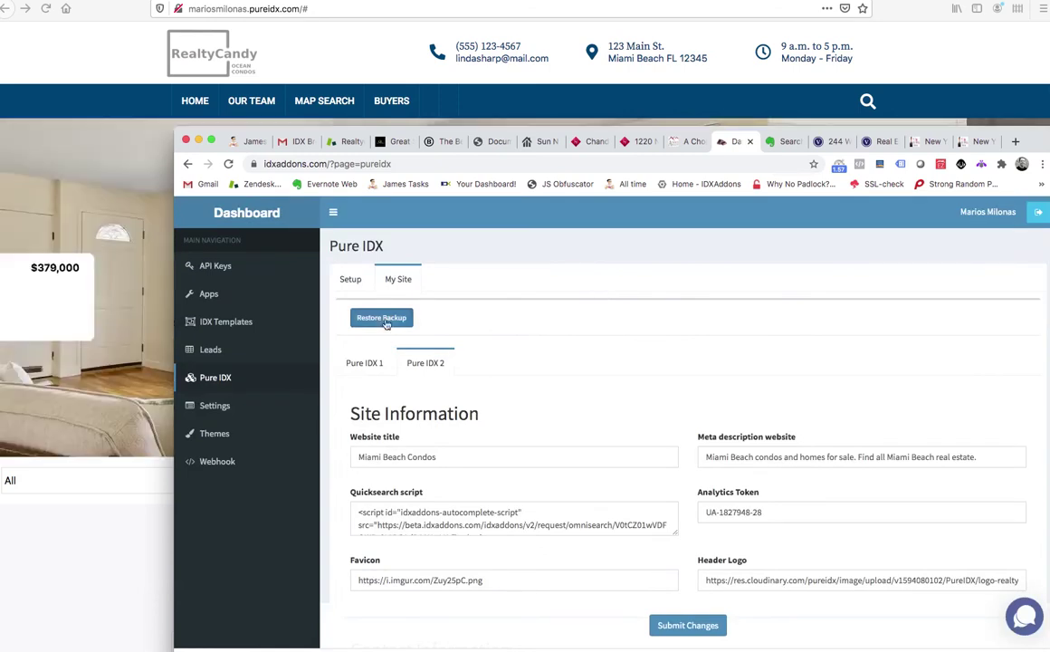
left_click(385, 322)
left_click(543, 272)
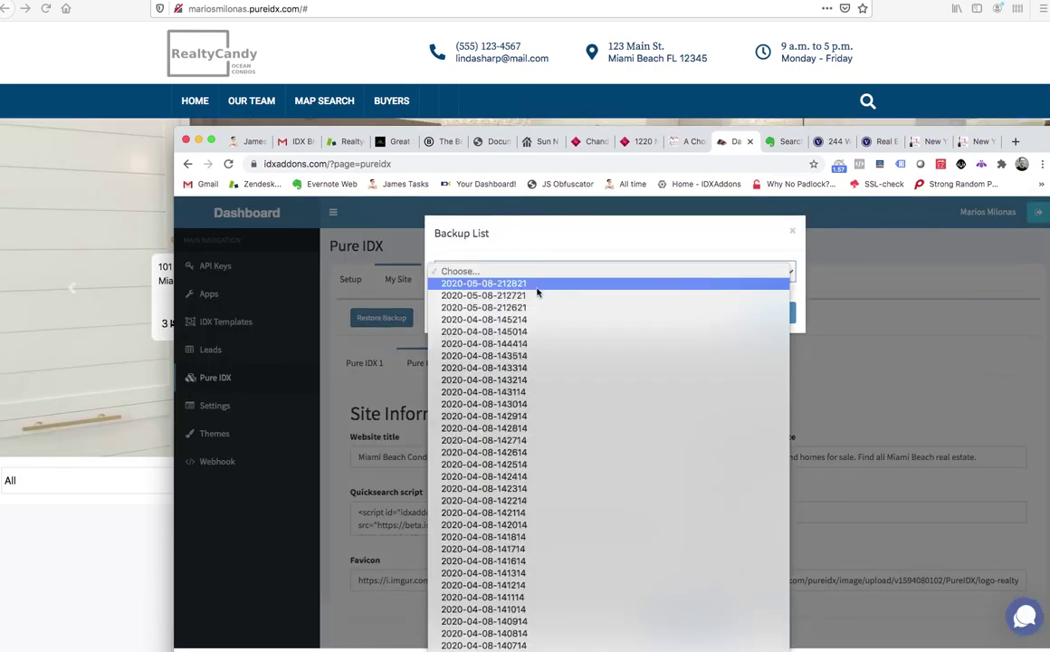
left_click(523, 286)
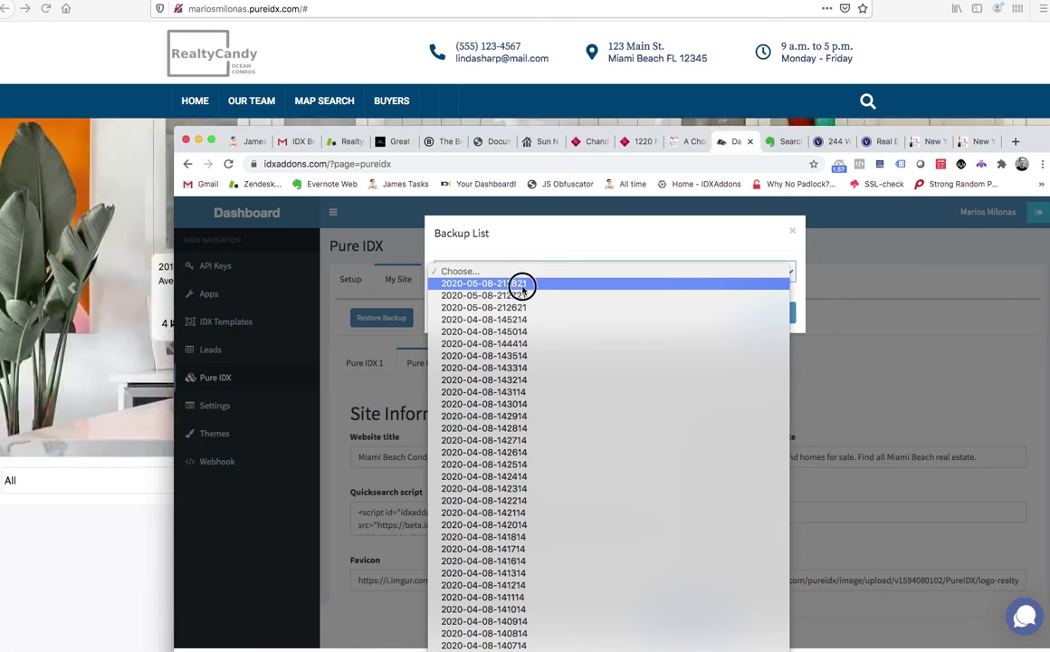
left_click(773, 312)
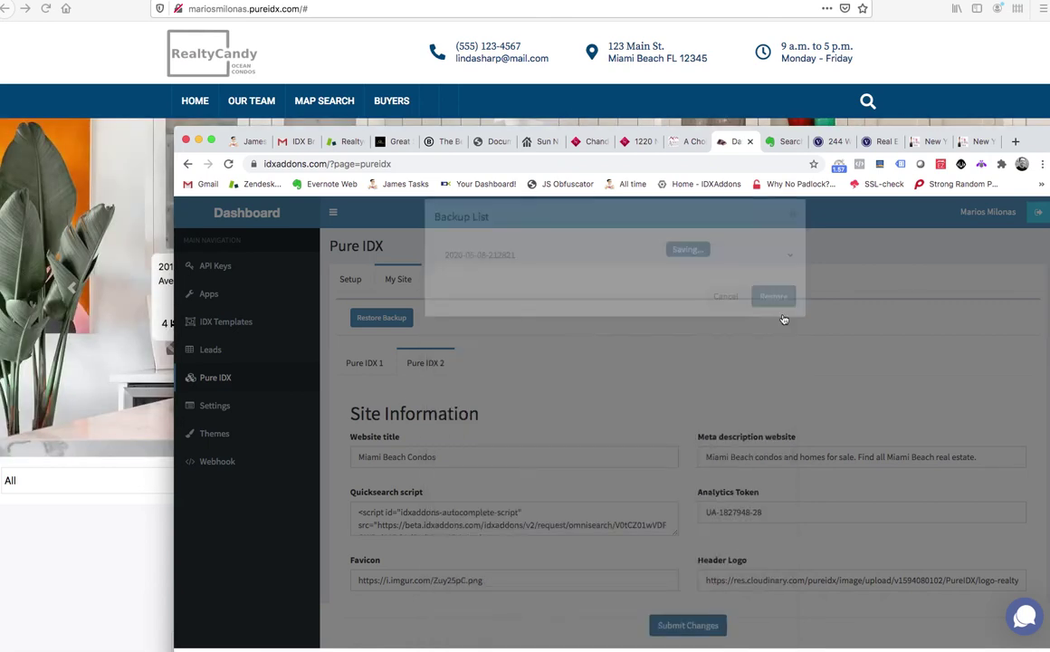
Step: Reload the live site to confirm SELLERS and CONTACT are back in the header
scroll(683, 414, "down", 10)
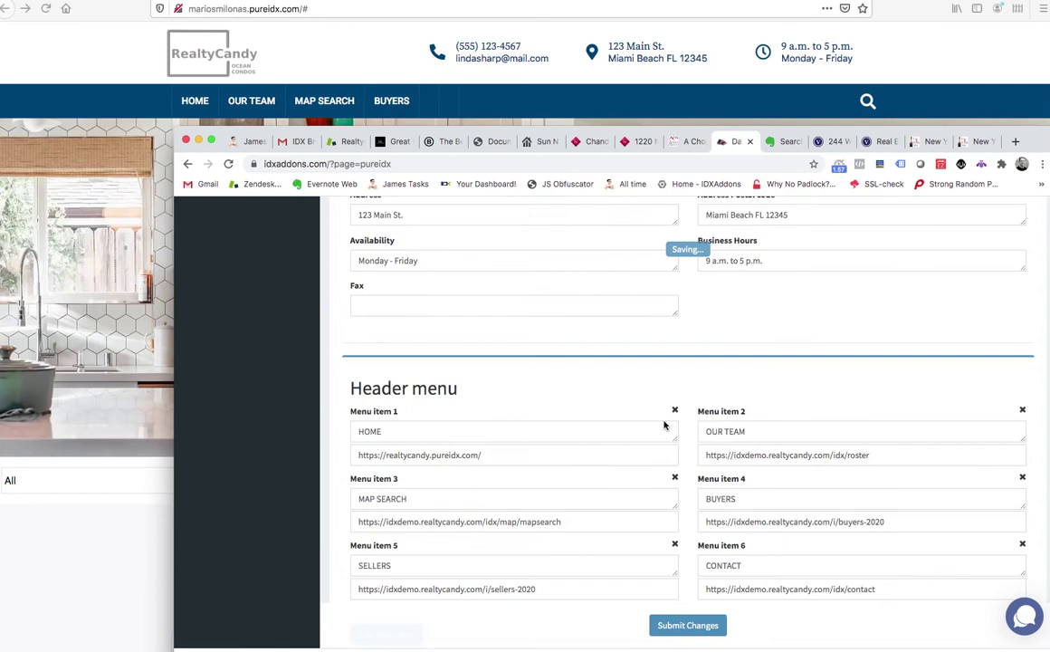
scroll(663, 422, "down", 3)
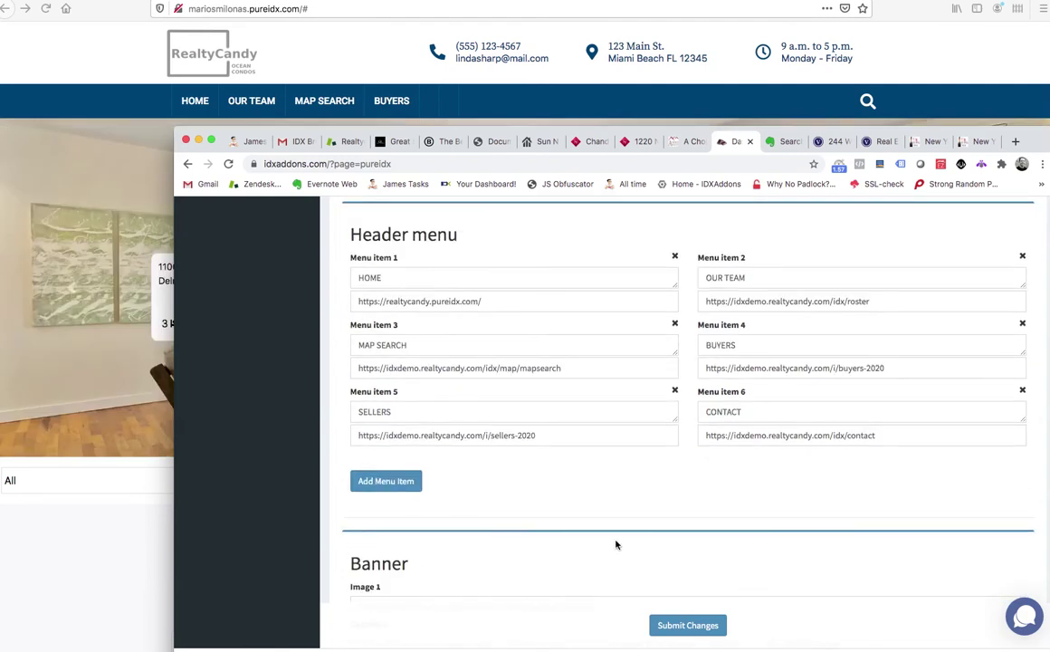
left_click(96, 565)
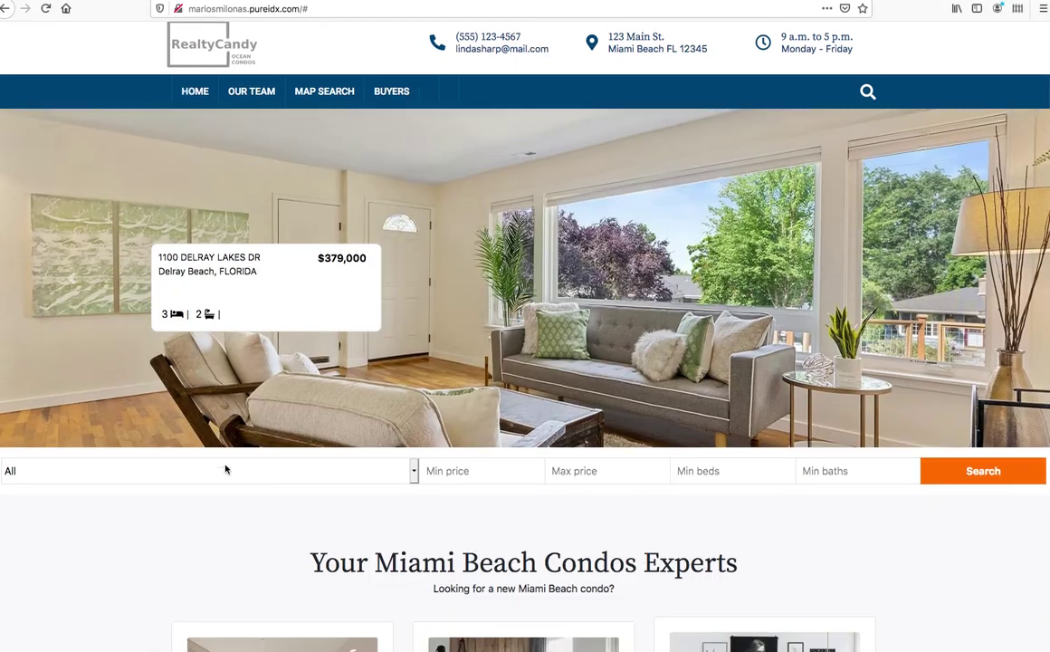
scroll(226, 468, "down", 3)
scroll(226, 468, "down", 9)
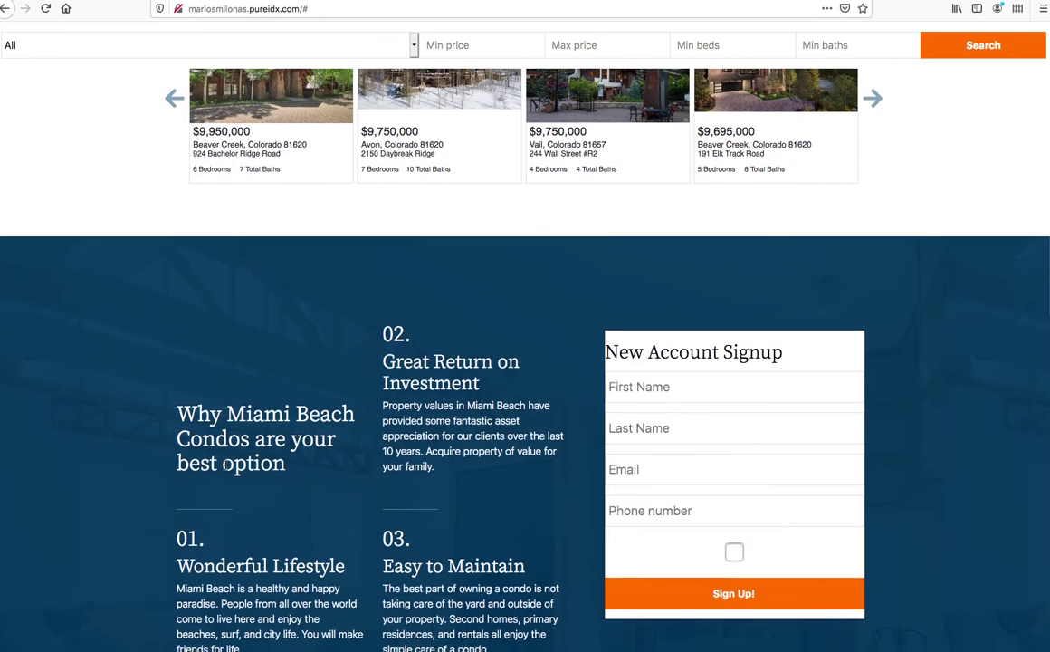
key("ctrl+r")
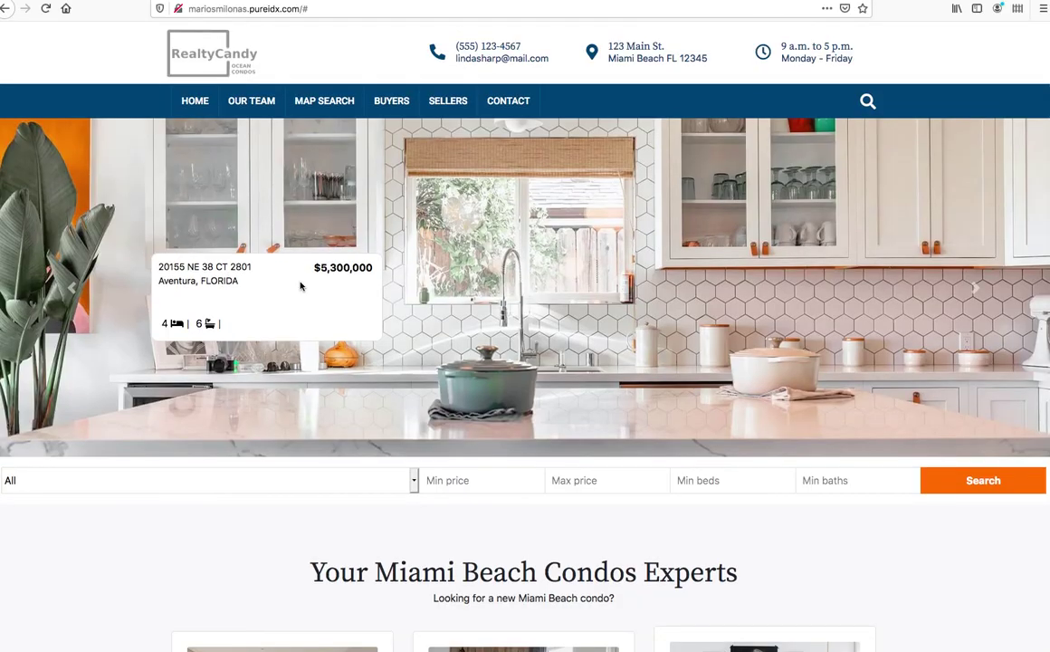
key("super+Tab")
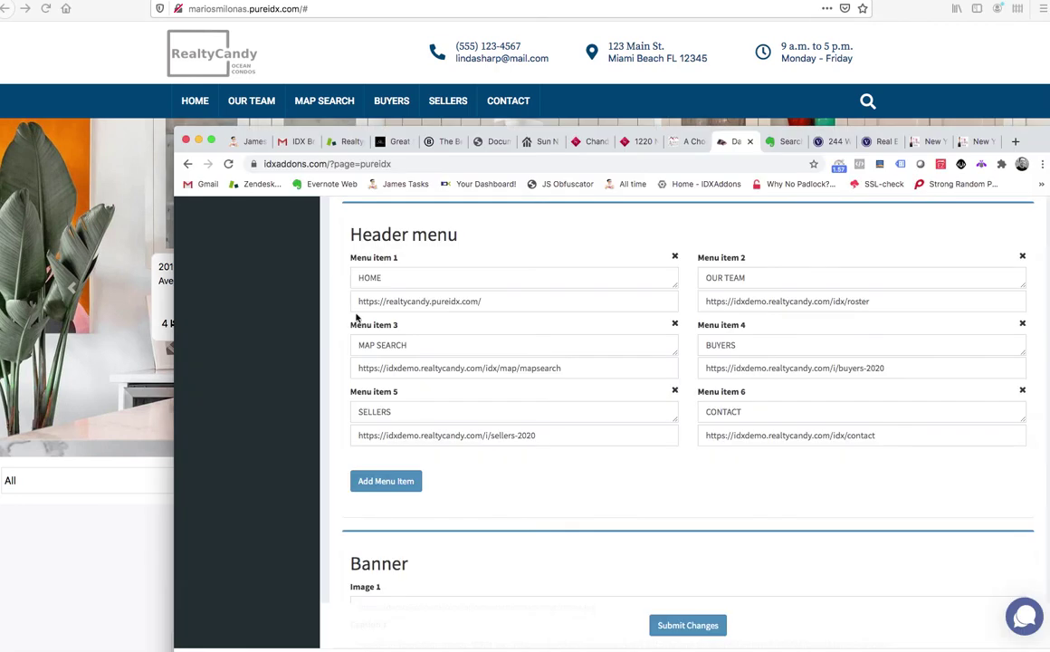
scroll(402, 333, "up", 10)
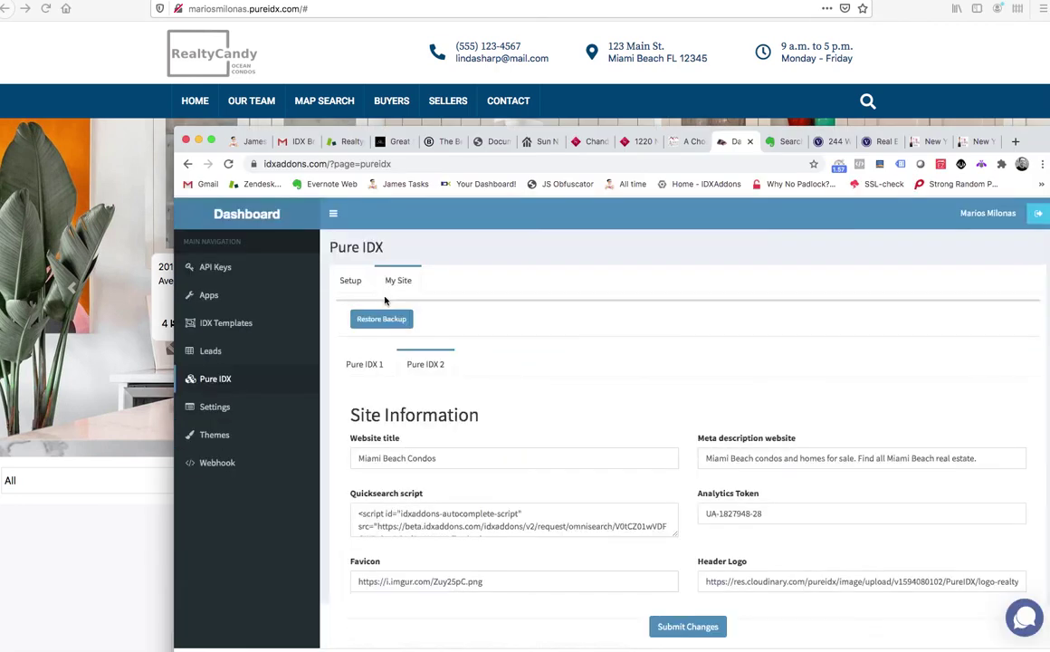
Step: Clear the wrapper cache from the Setup settings
left_click(351, 281)
scroll(616, 418, "down", 1)
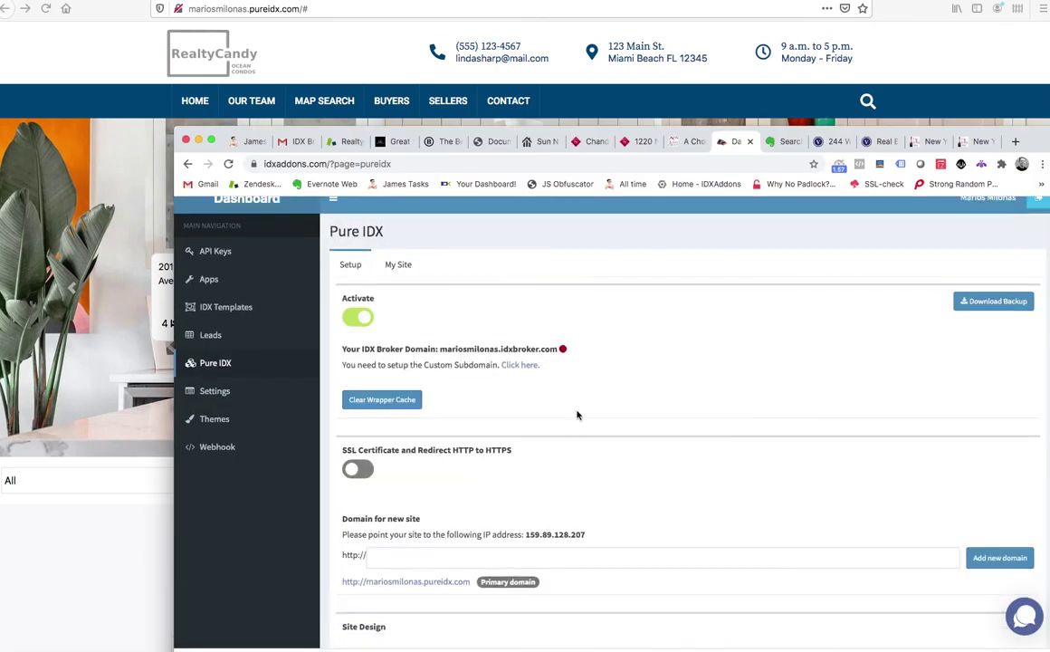
left_click(405, 399)
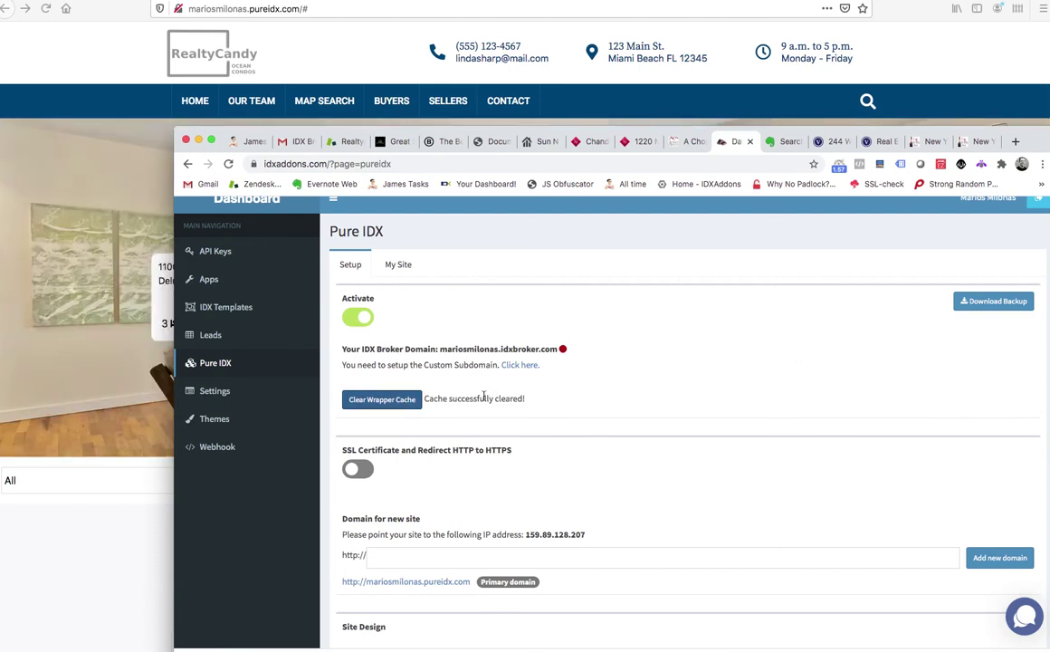
Step: Download a backup of the site as website (2).zip
left_click(987, 312)
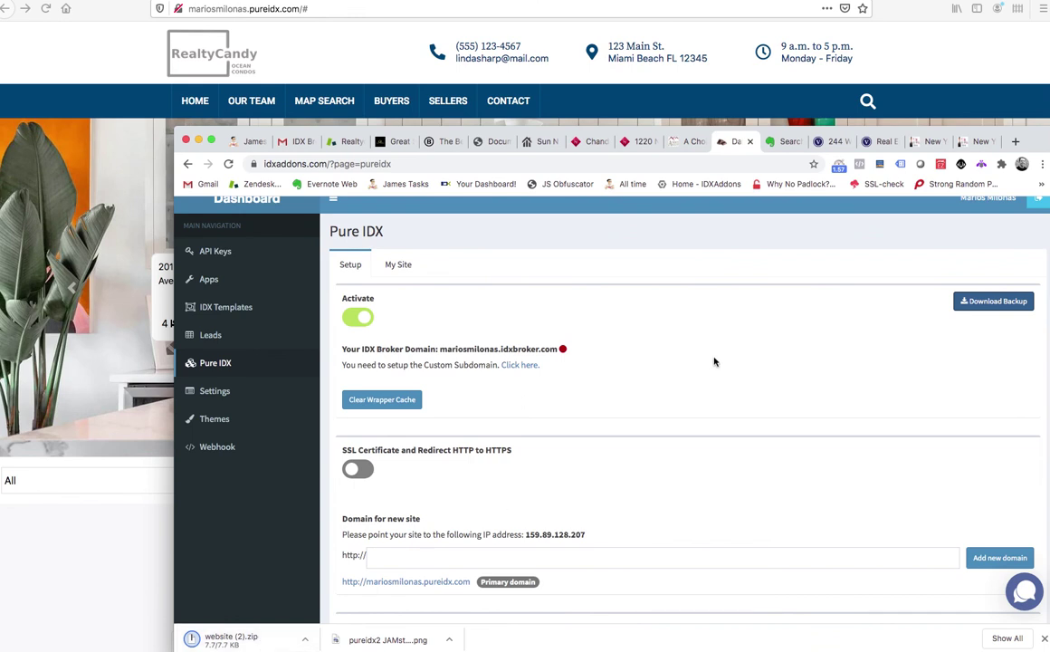
scroll(749, 361, "down", 5)
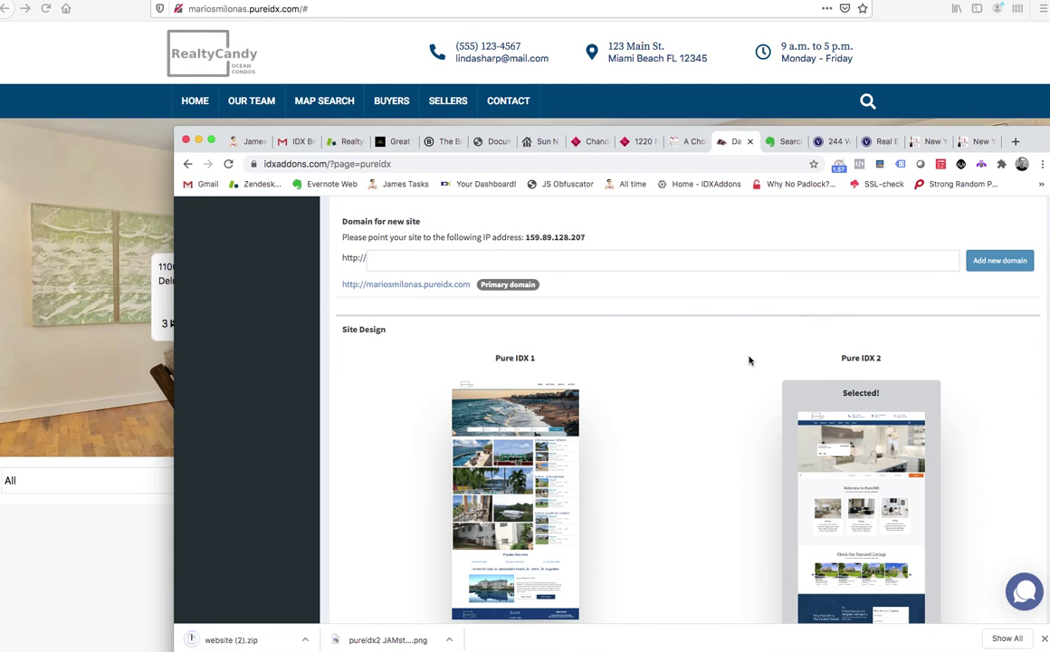
scroll(749, 360, "down", 6)
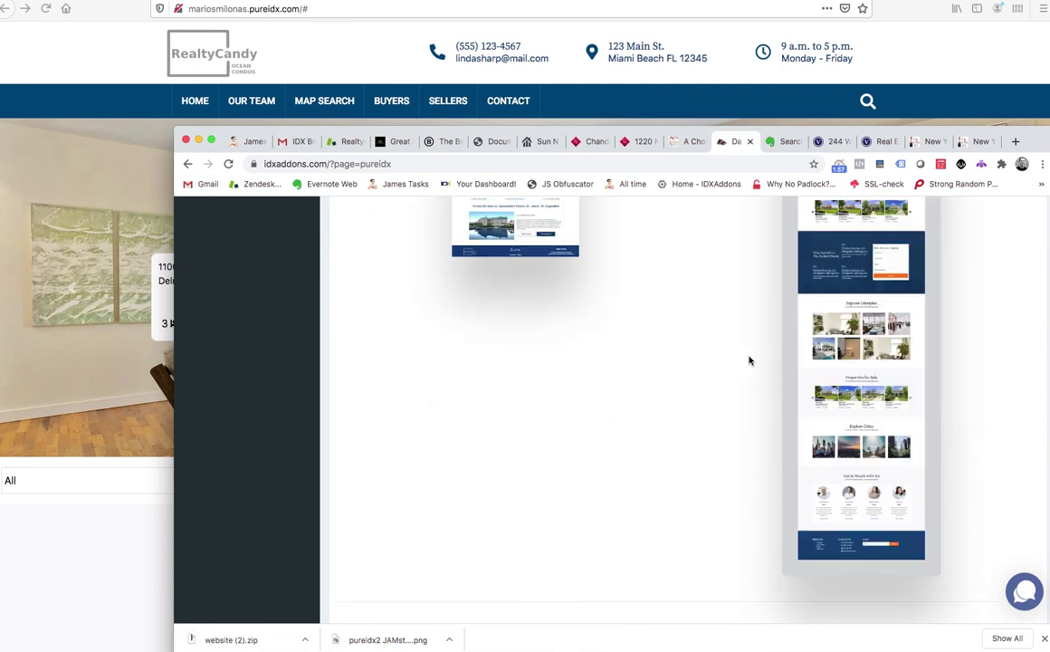
scroll(749, 360, "up", 10)
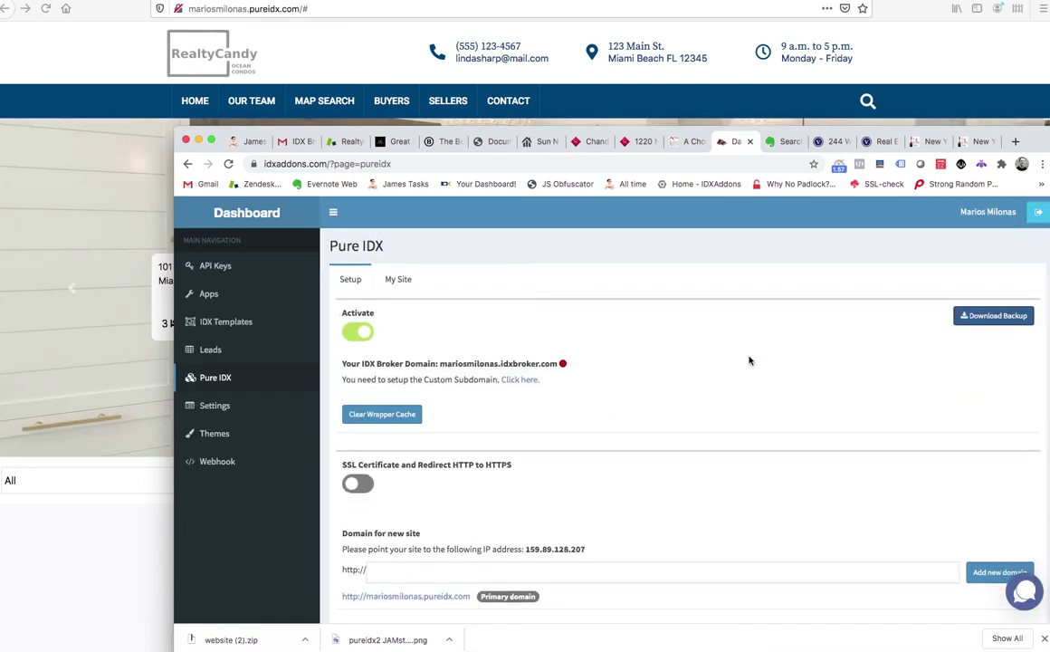
Step: Review the My Site content settings, then return to the live PureIDX homepage
left_click(398, 279)
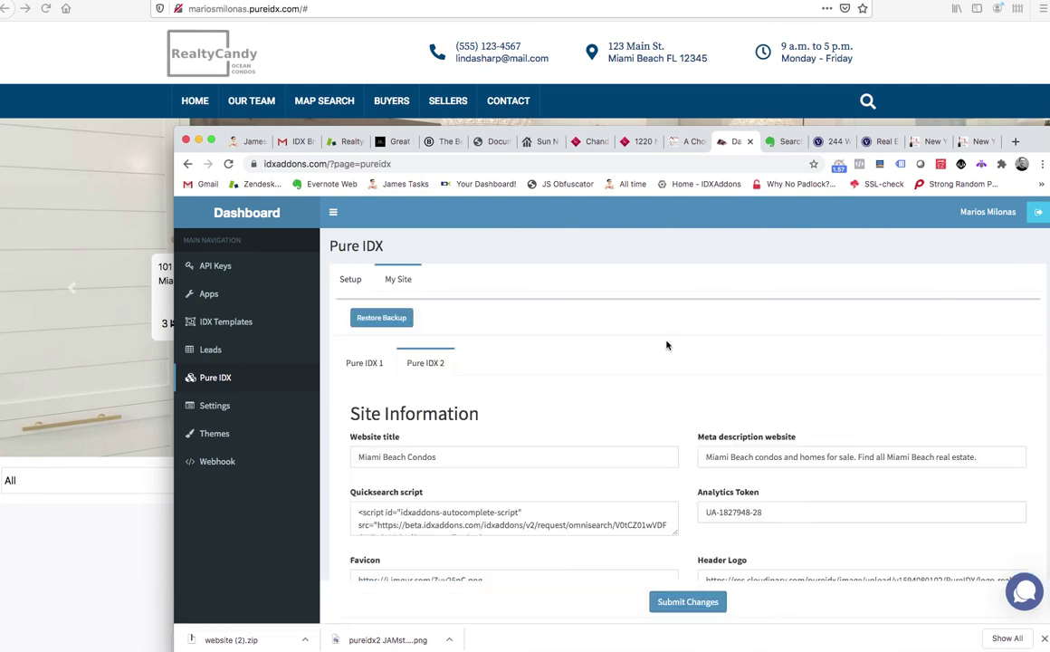
scroll(667, 345, "down", 3)
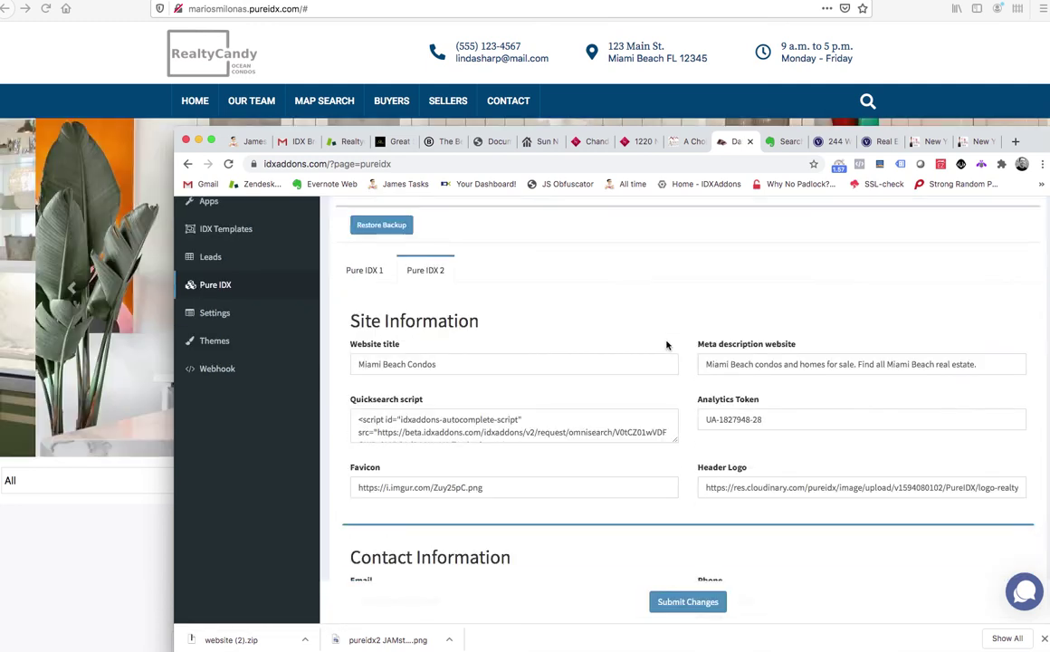
scroll(634, 429, "down", 10)
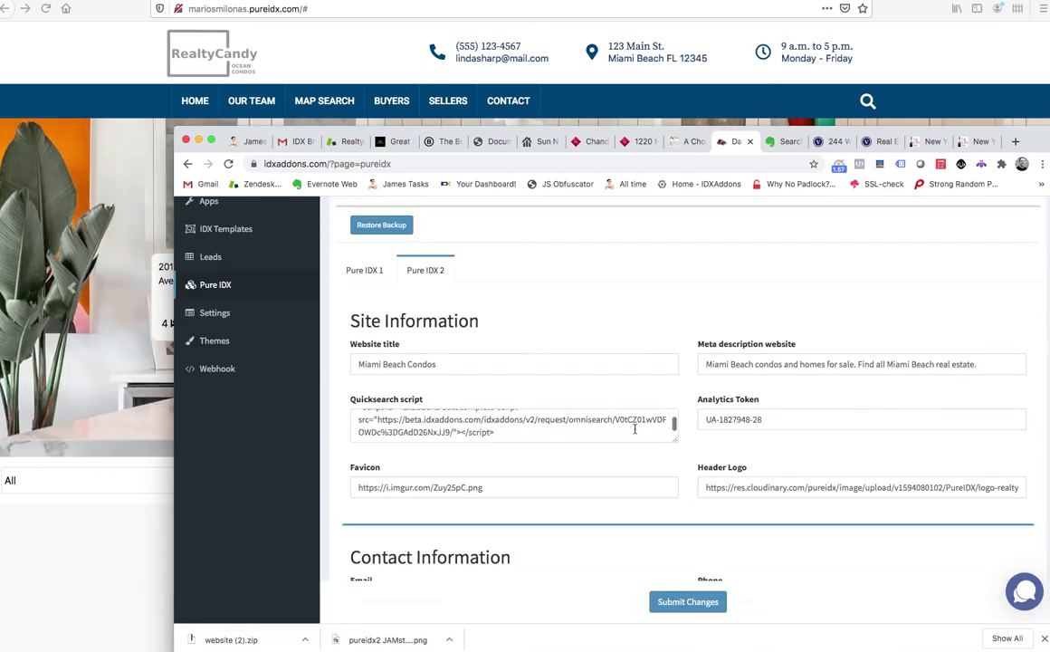
scroll(634, 429, "down", 5)
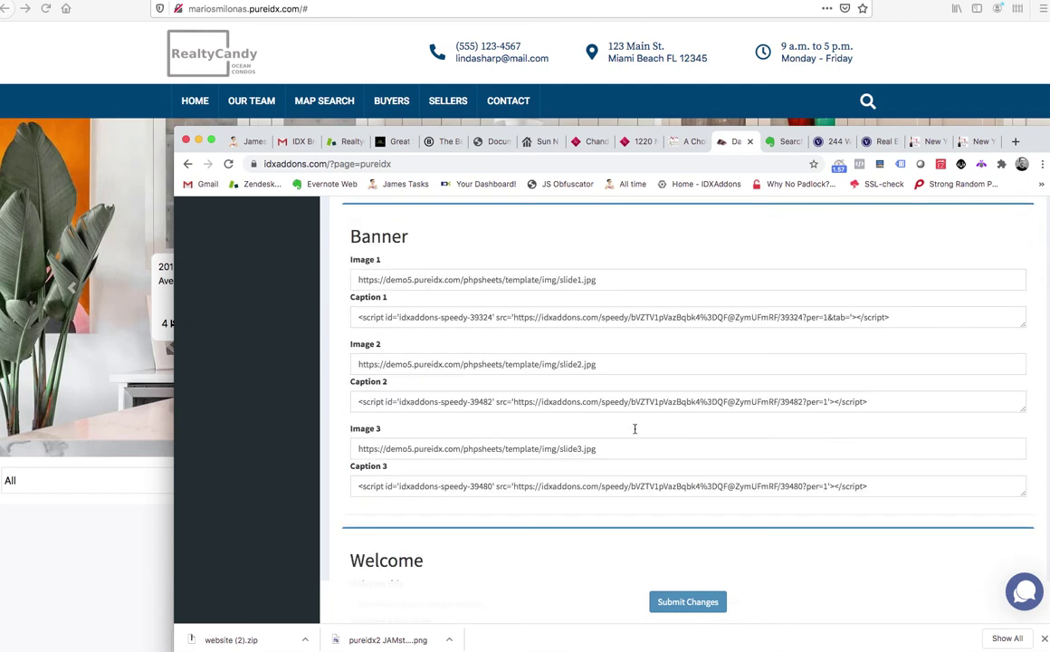
scroll(635, 429, "down", 15)
key("super+Tab")
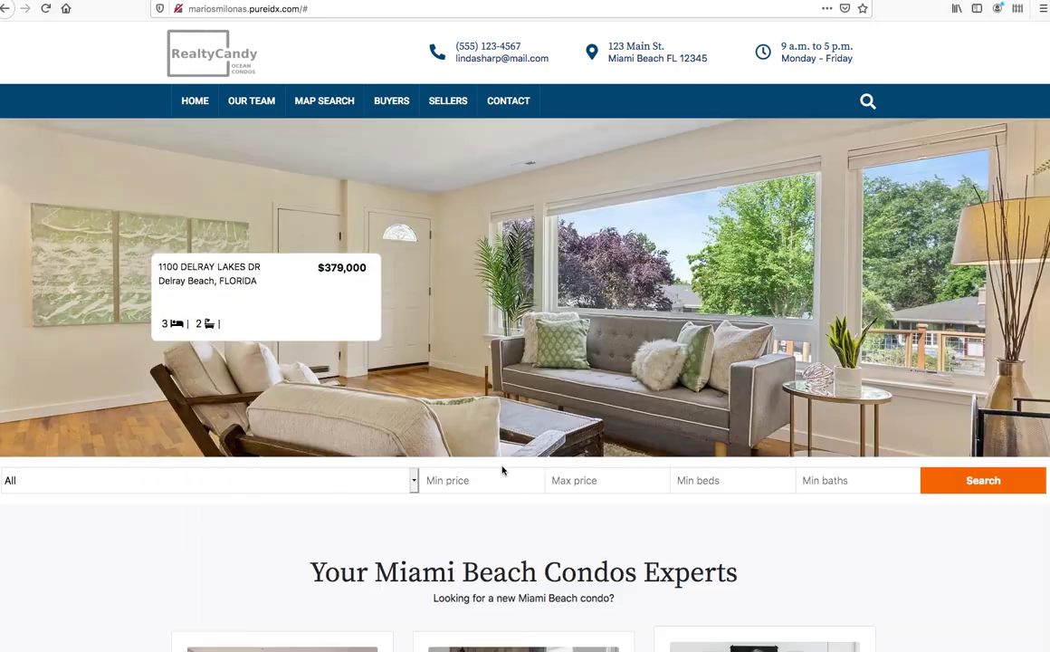
scroll(502, 470, "down", 15)
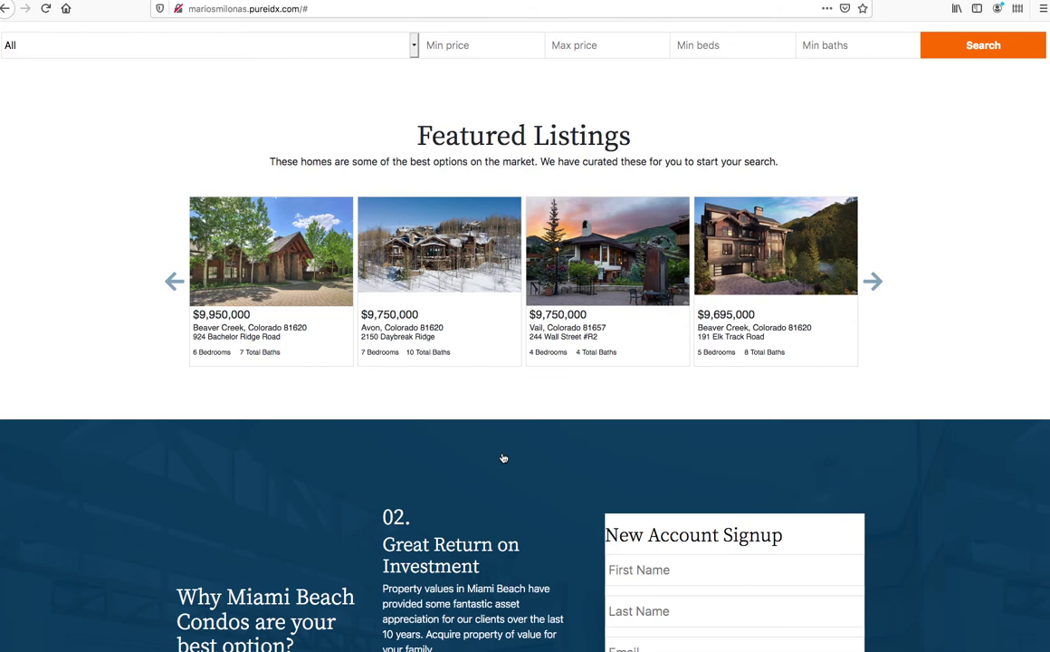
scroll(503, 456, "down", 3)
scroll(503, 457, "down", 6)
scroll(503, 457, "down", 15)
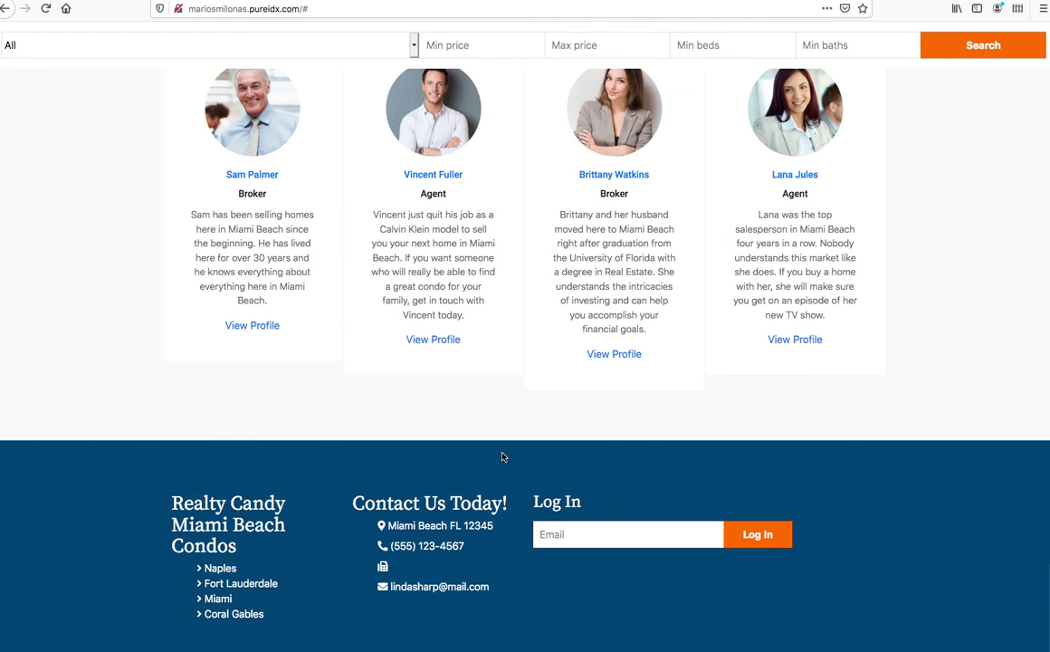
scroll(504, 457, "down", 1)
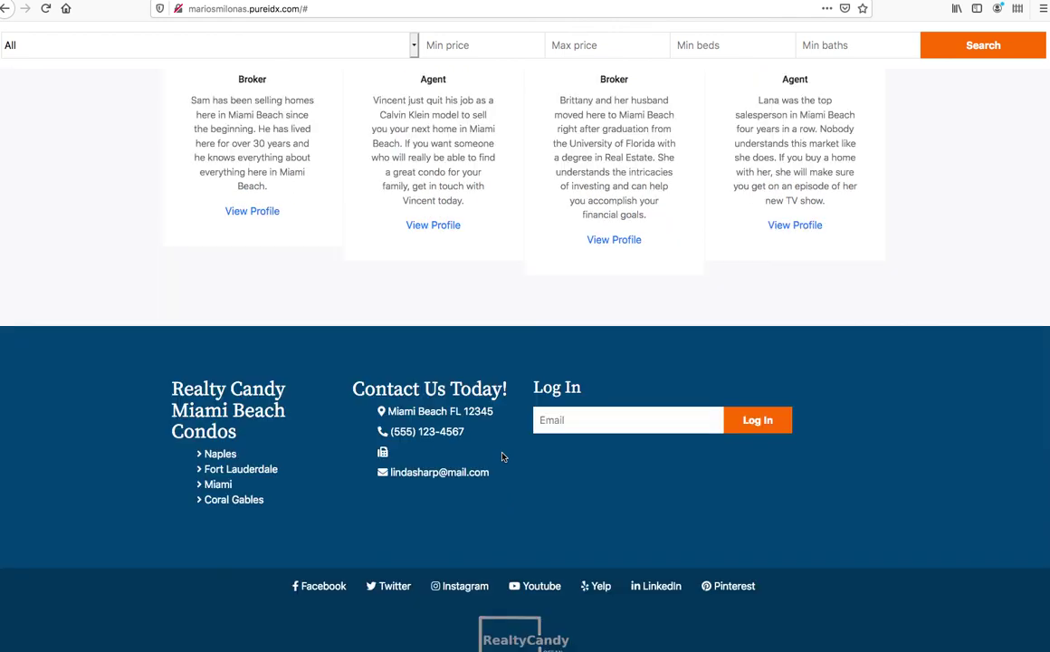
scroll(503, 457, "up", 1)
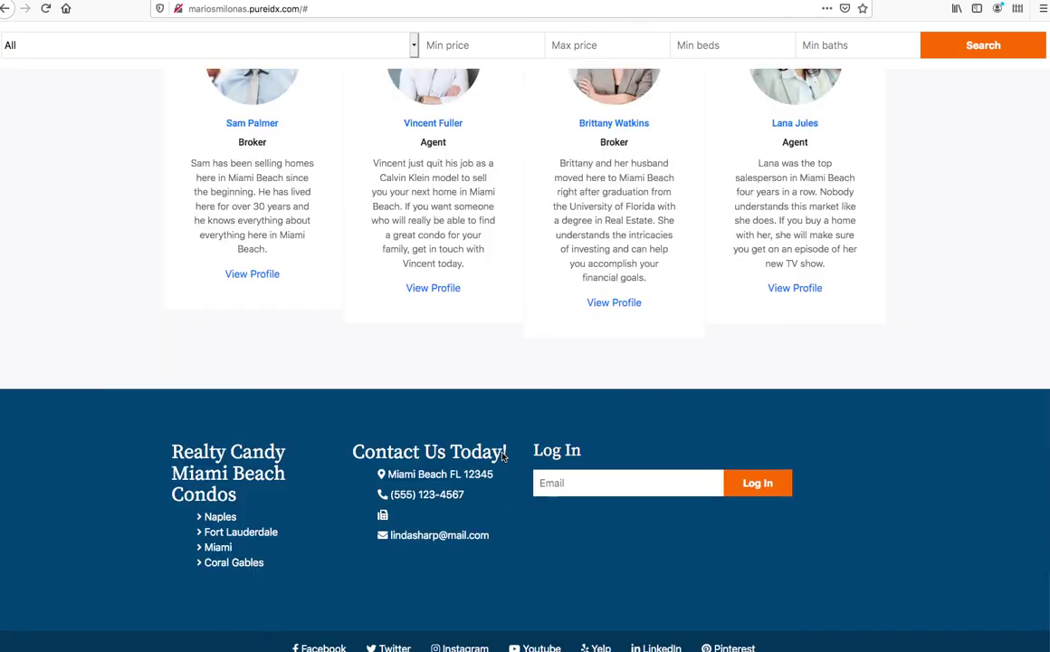